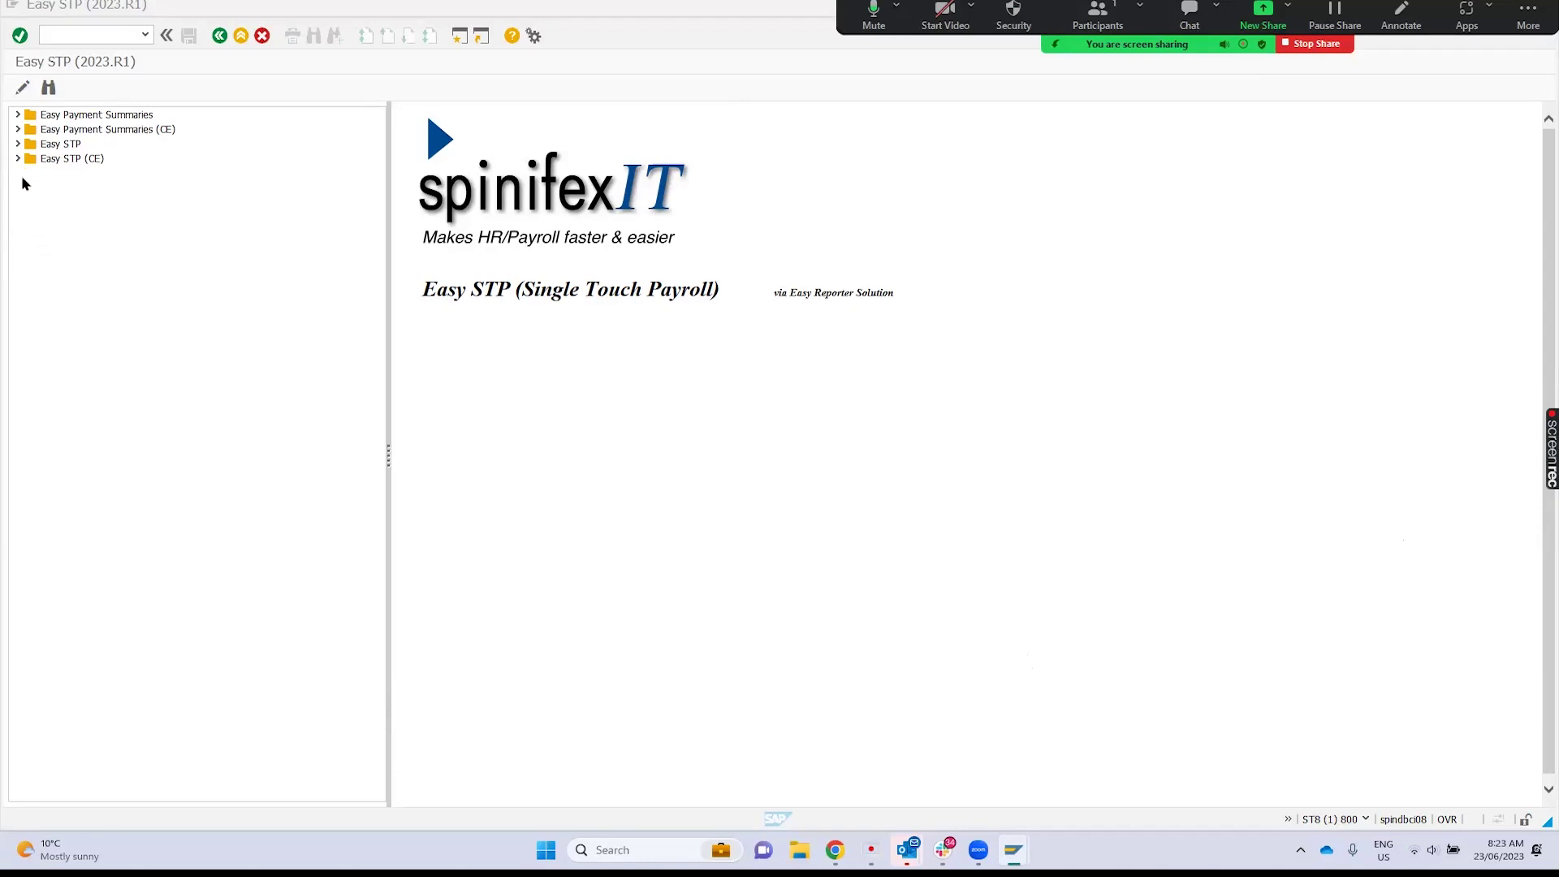
Step: Expand the Easy STP folder to reveal Configuration Review and STP Programs
{"action": "left_click", "coordinate": [18, 144]}
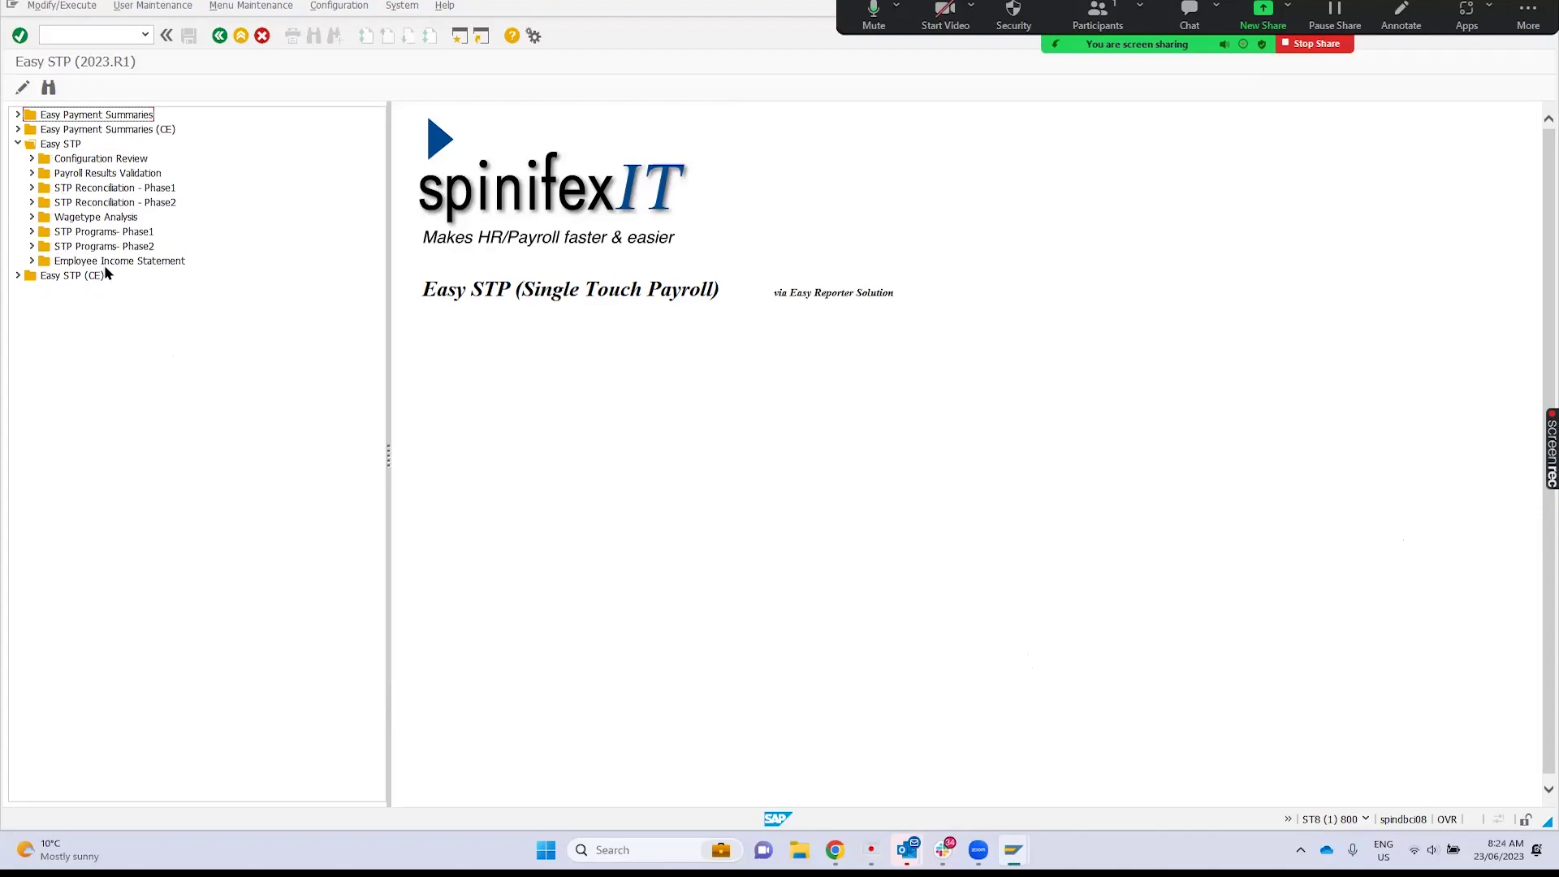
Step: Run the STP Groupings Report in the foreground with the 2021 _ 2022 FY AU - Demo variant
{"action": "left_click", "coordinate": [31, 159]}
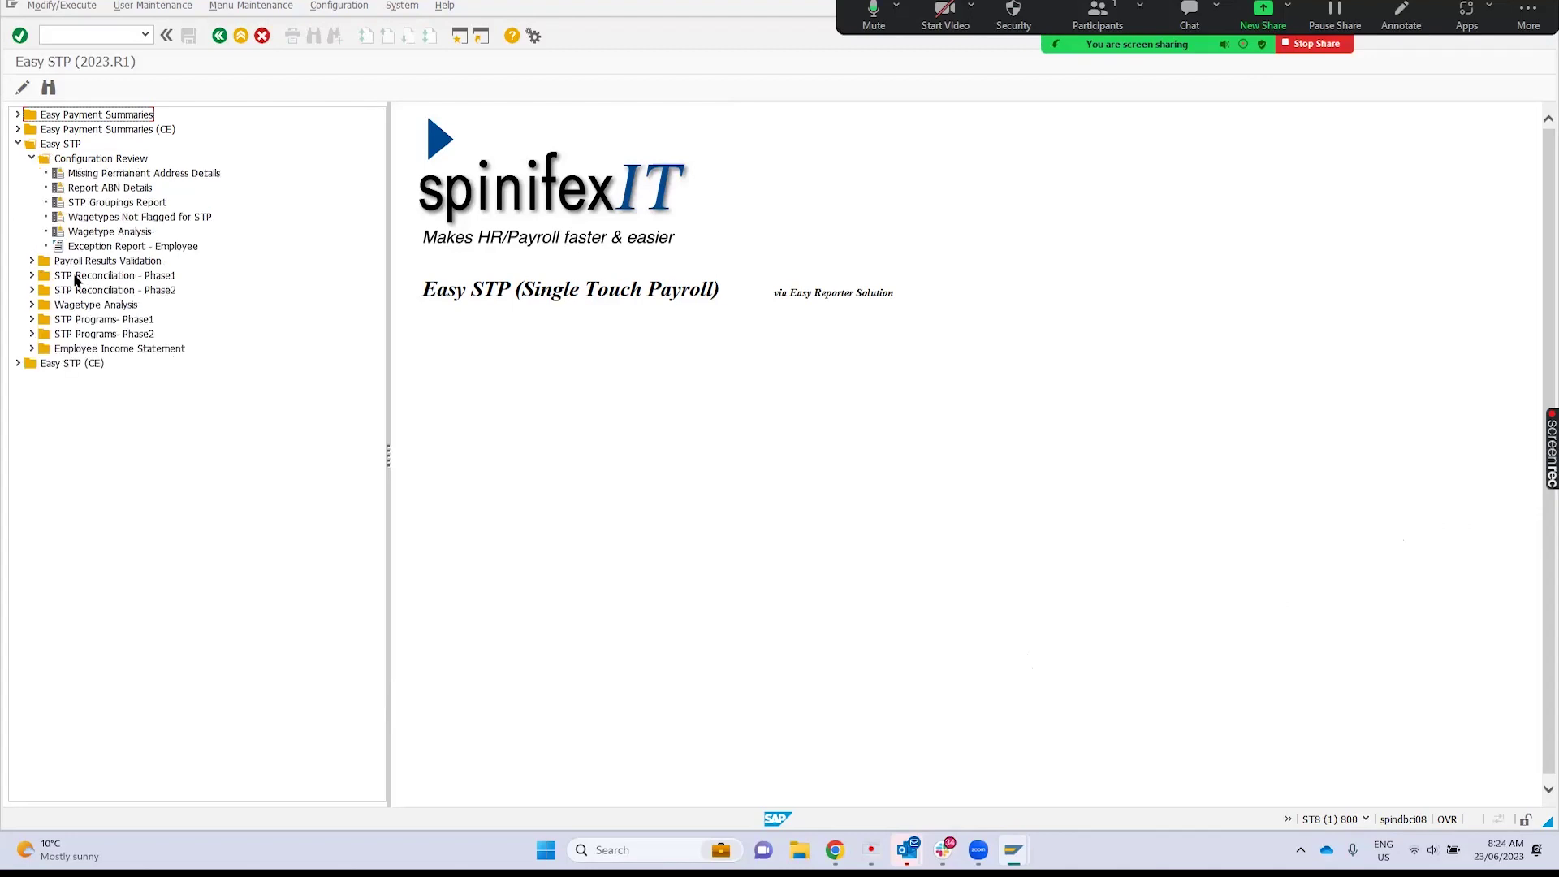
{"action": "left_click", "coordinate": [130, 203]}
{"action": "double_click", "coordinate": [130, 205]}
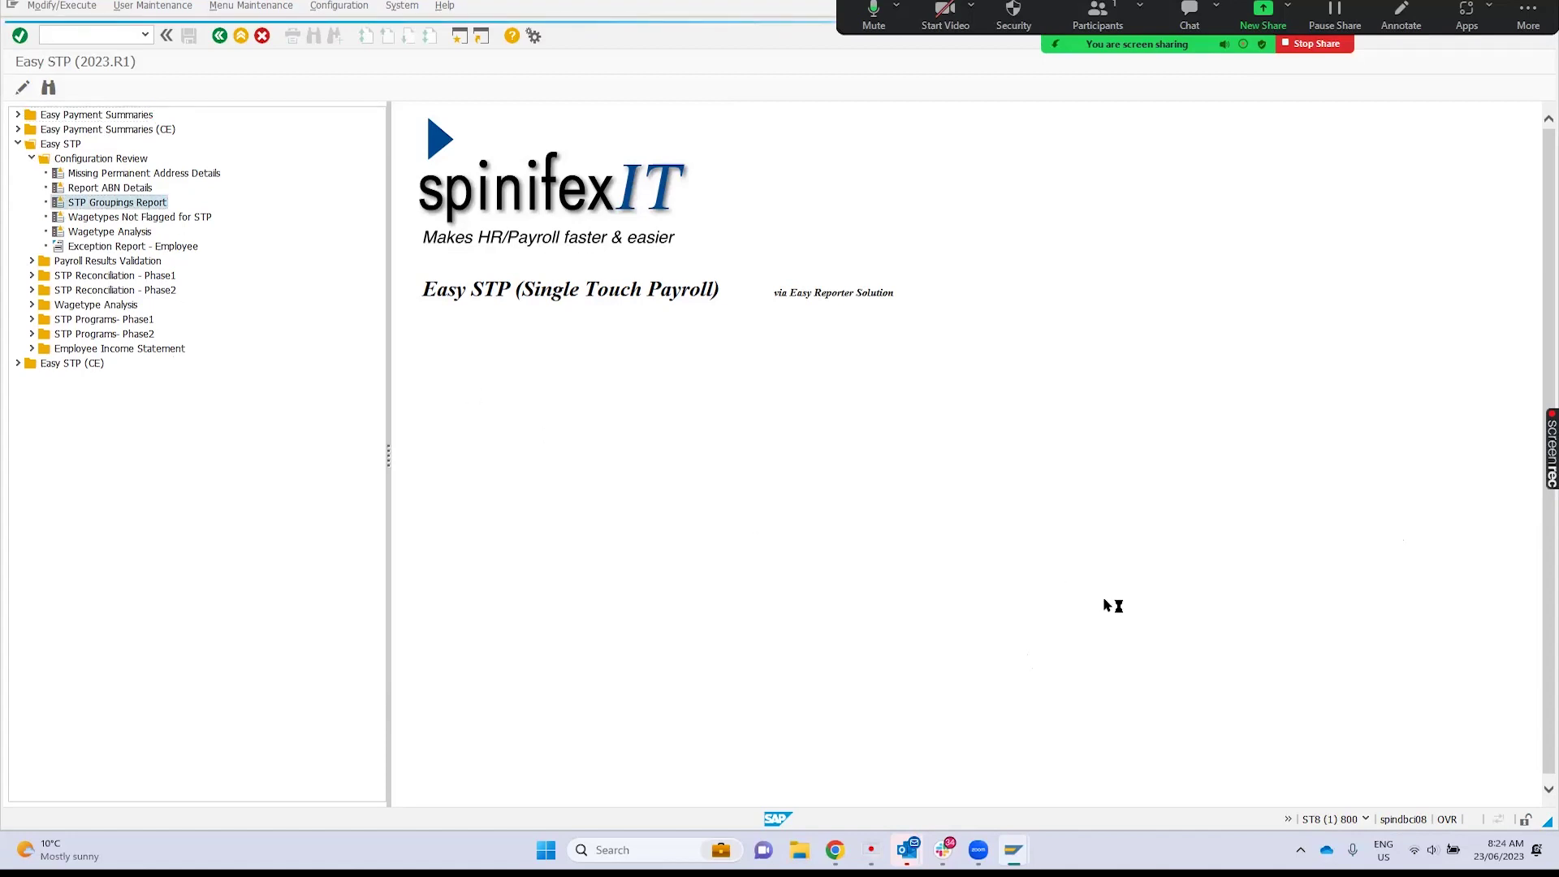
{"action": "left_click", "coordinate": [1067, 522]}
{"action": "left_click", "coordinate": [730, 120]}
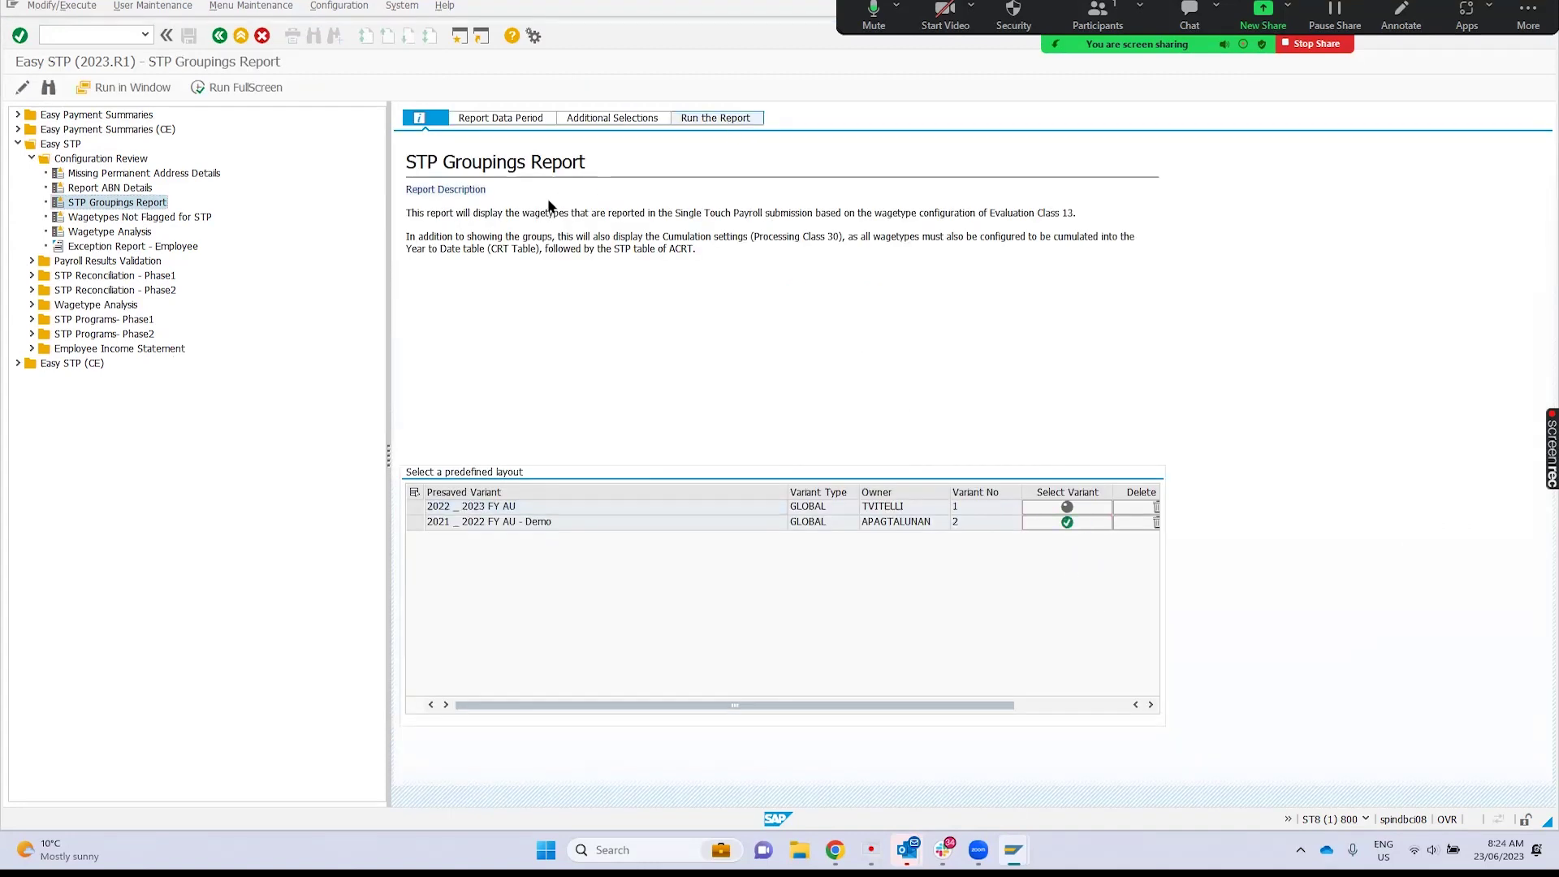
{"action": "left_click", "coordinate": [436, 153]}
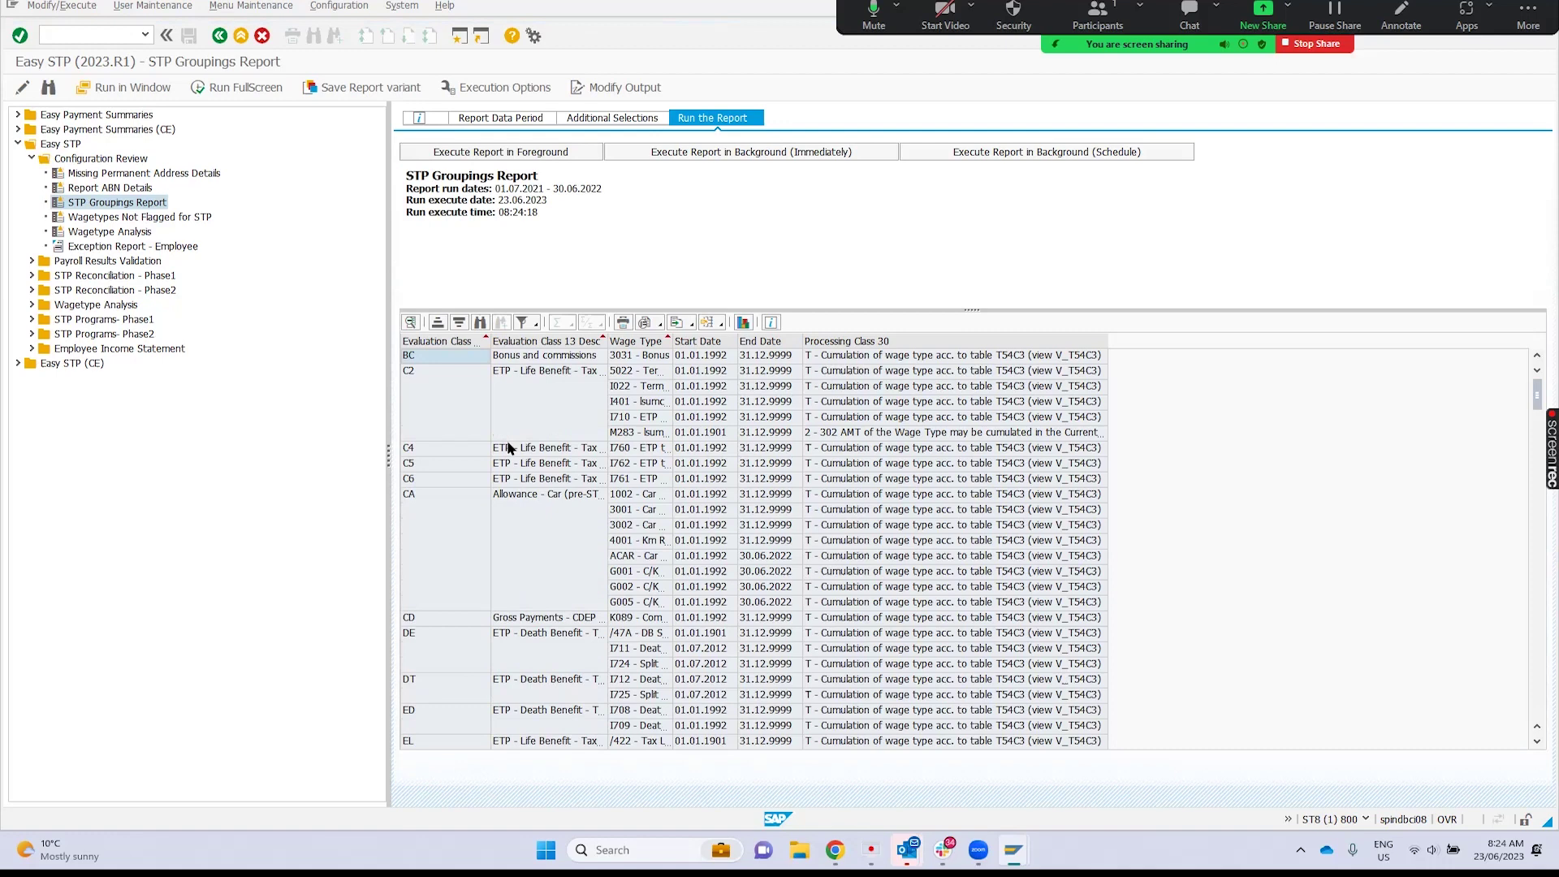
Step: Widen the Wage Type column, review the groupings, then open Wagetypes Not Flagged for STP
{"action": "double_click", "coordinate": [672, 341]}
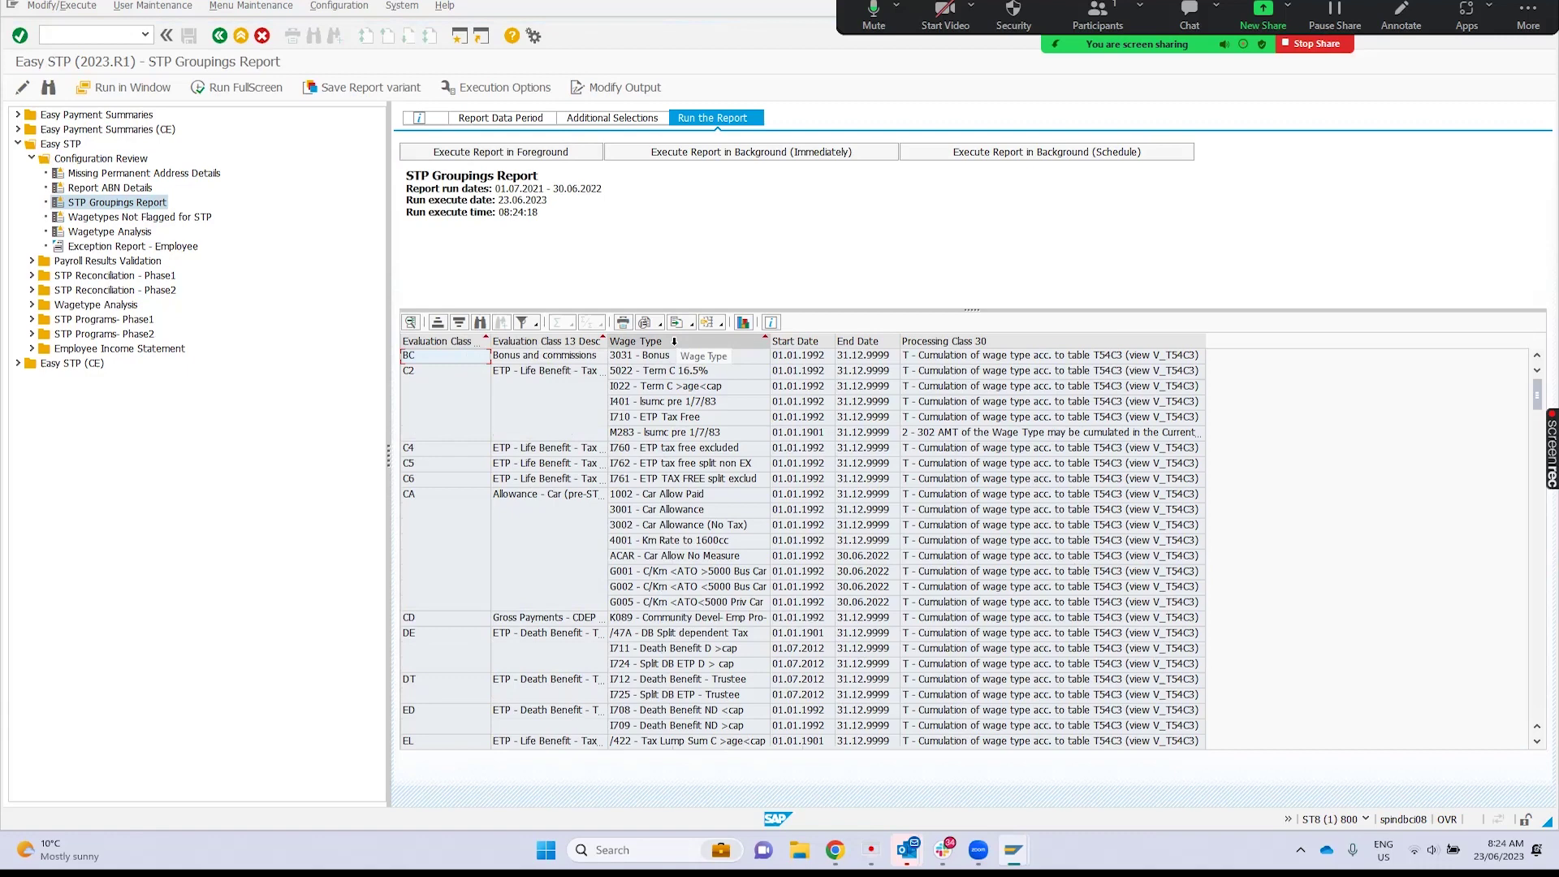
{"action": "scroll", "coordinate": [671, 609], "scroll_direction": "down", "scroll_amount": 10}
{"action": "scroll", "coordinate": [673, 614], "scroll_direction": "down", "scroll_amount": 5}
{"action": "scroll", "coordinate": [718, 674], "scroll_direction": "down", "scroll_amount": 5}
{"action": "scroll", "coordinate": [718, 673], "scroll_direction": "down", "scroll_amount": 10}
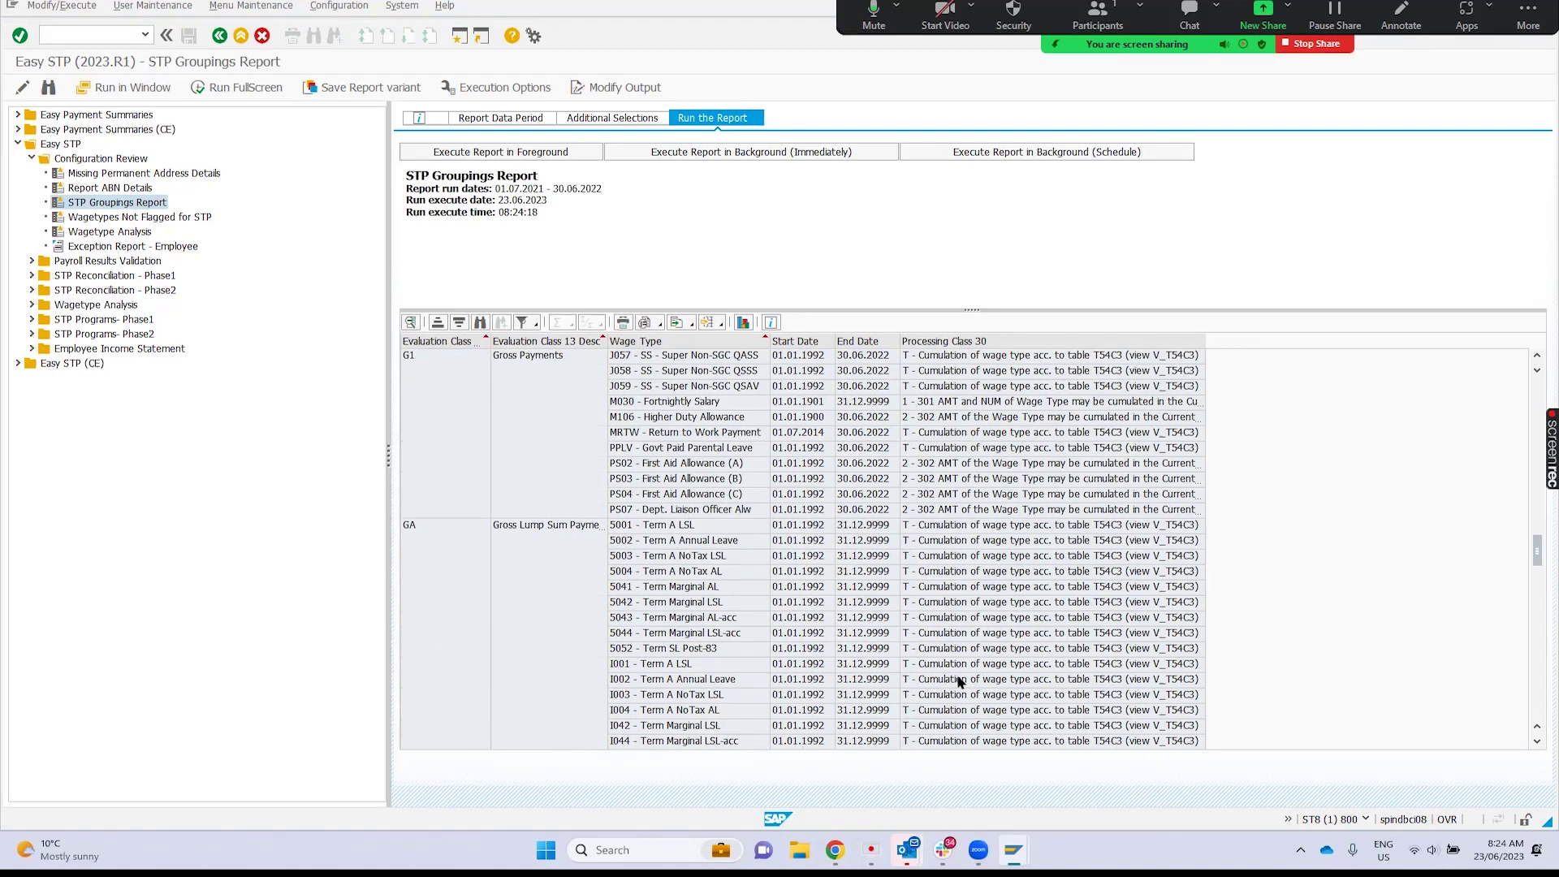
{"action": "left_click", "coordinate": [159, 218]}
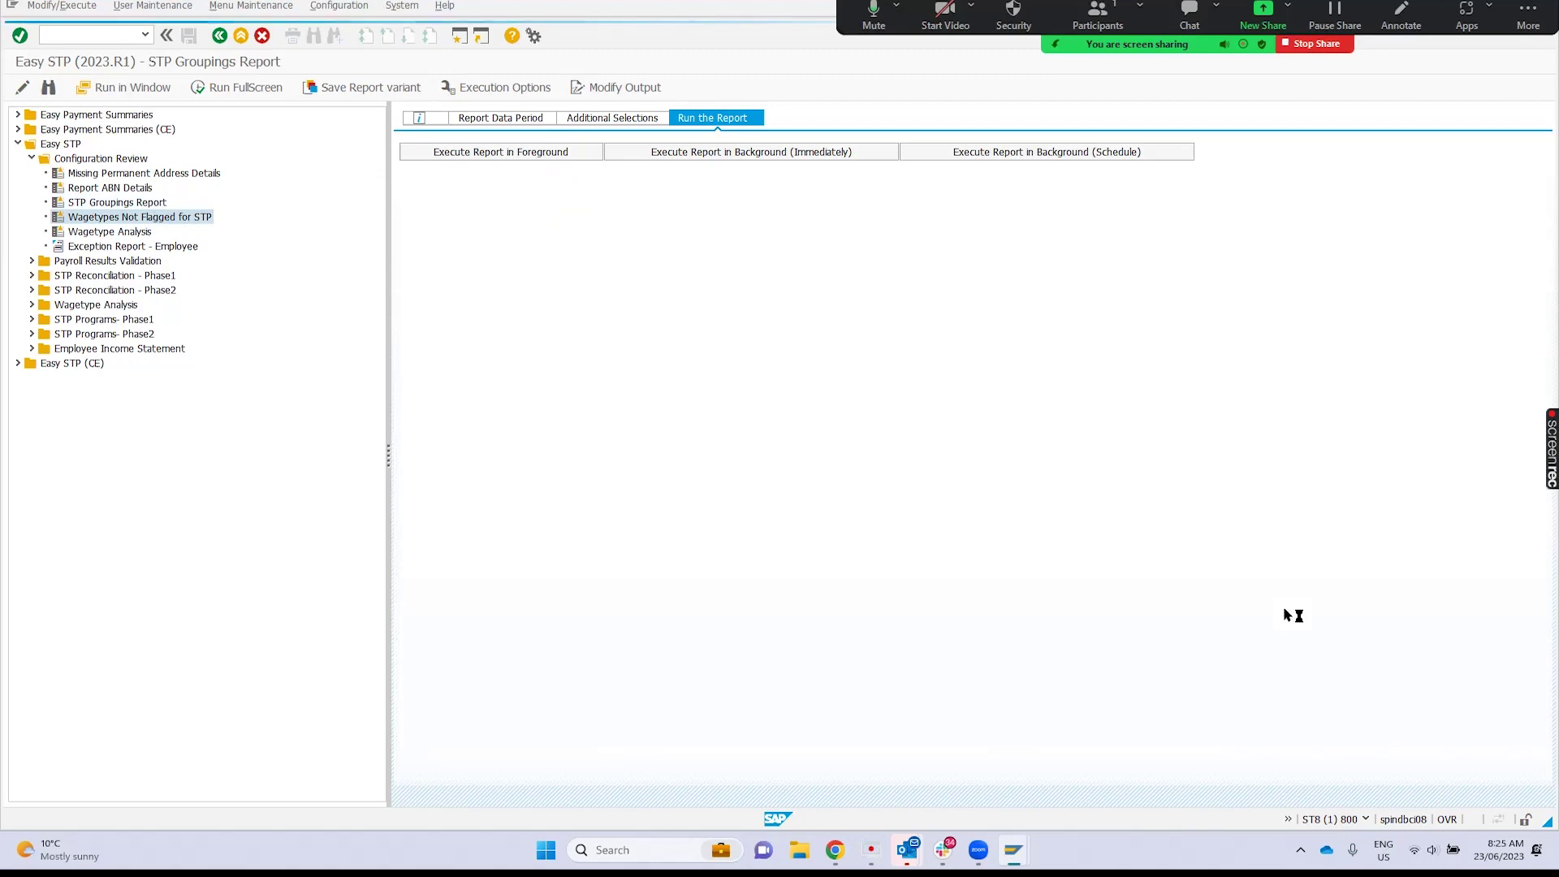
Step: Run Wagetypes Not Flagged for STP with the second saved variant and review the processing class 30 wage types
{"action": "left_click", "coordinate": [1068, 523]}
{"action": "left_click", "coordinate": [714, 119]}
{"action": "left_click", "coordinate": [491, 152]}
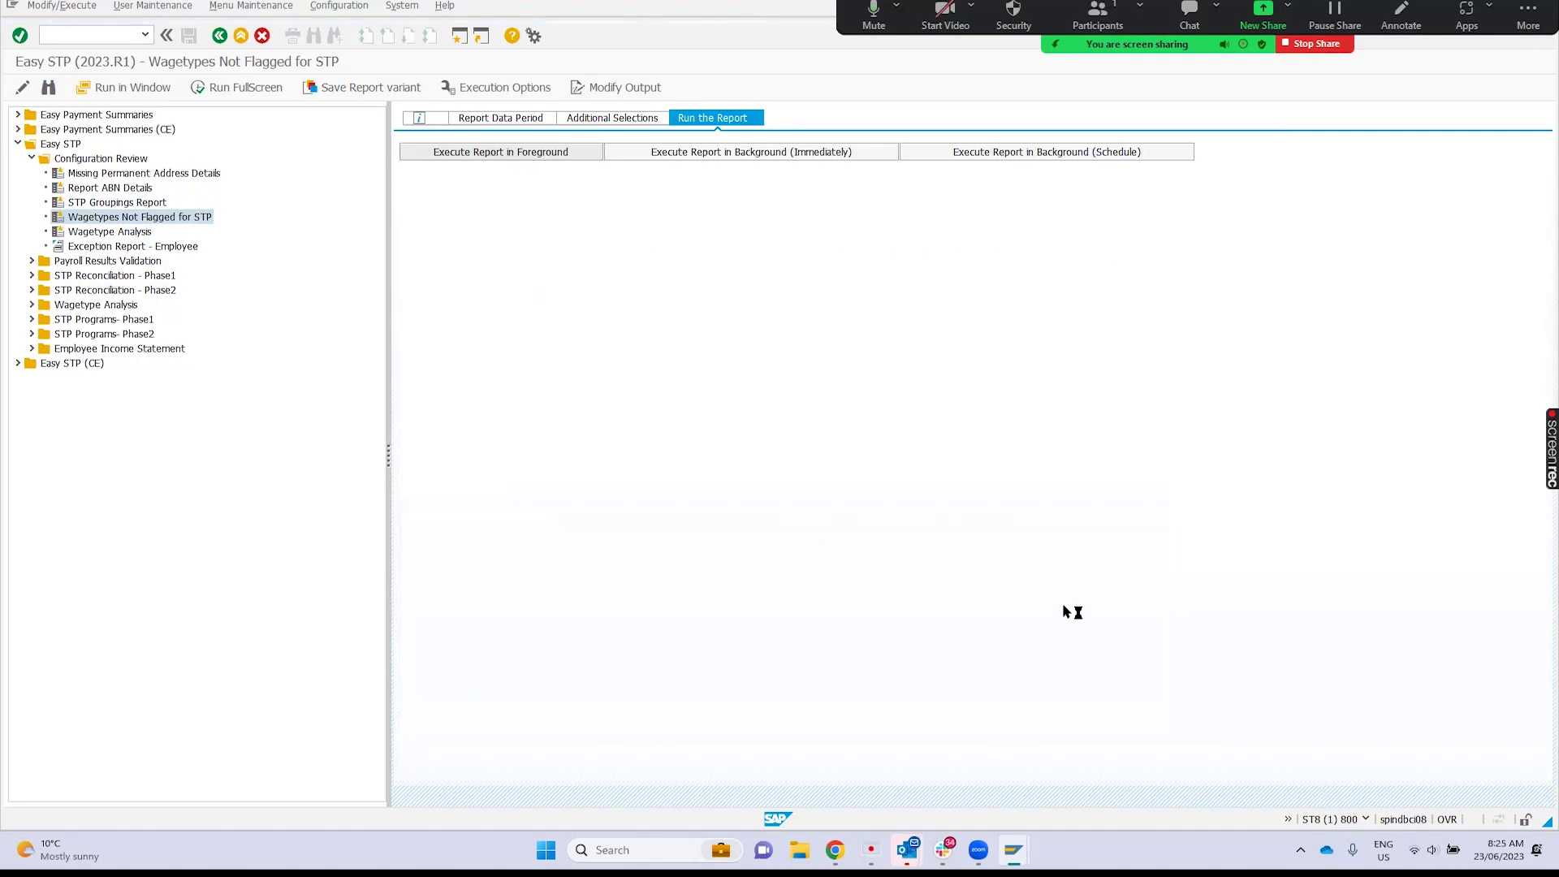
{"action": "scroll", "coordinate": [649, 557], "scroll_direction": "down", "scroll_amount": 20}
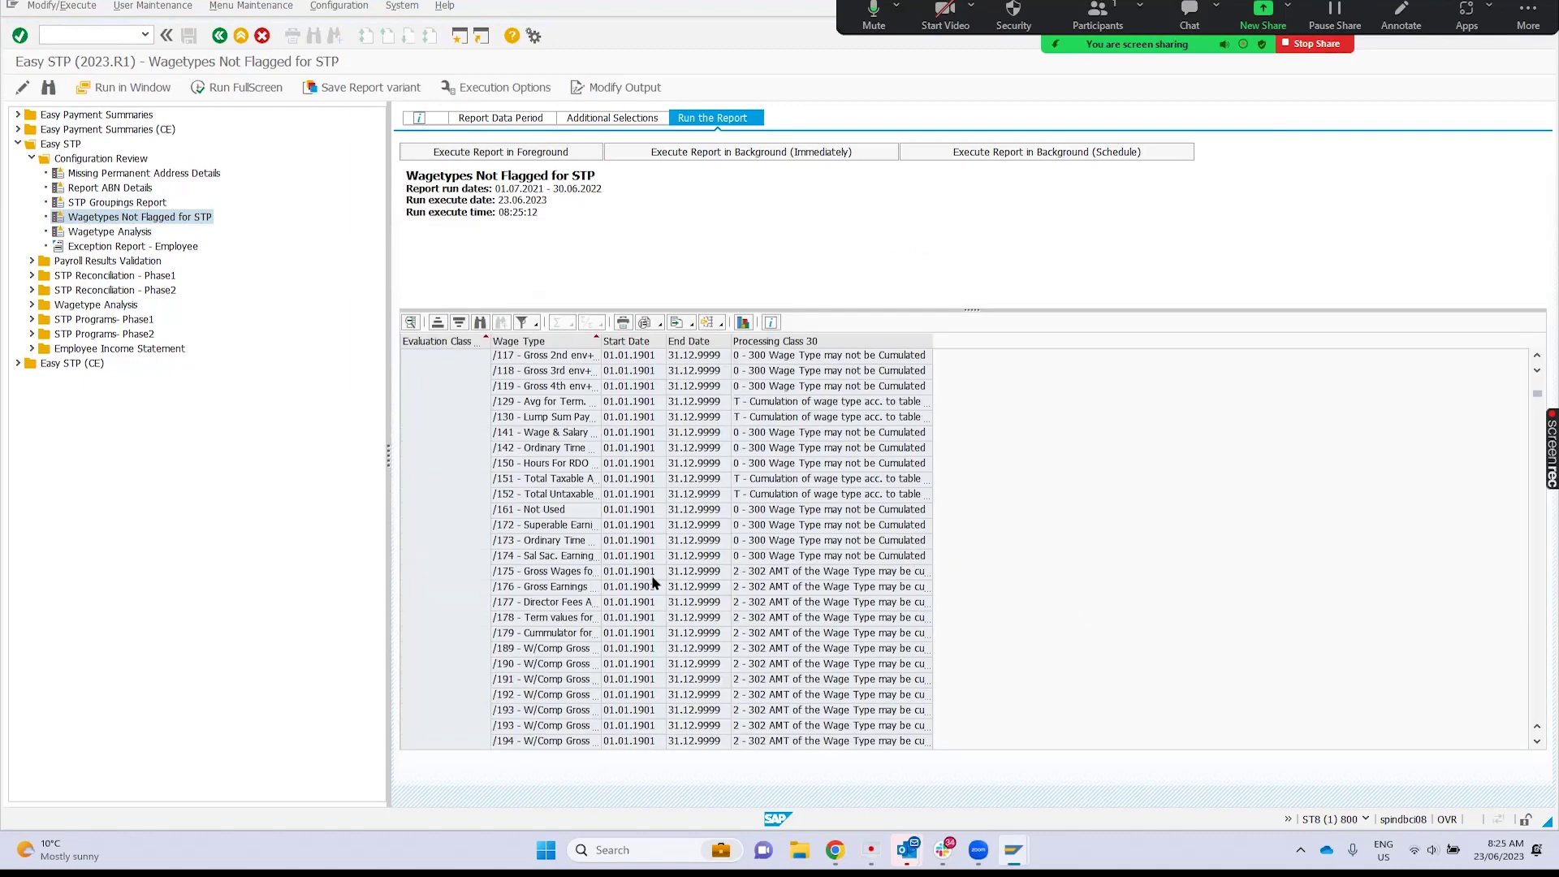
{"action": "scroll", "coordinate": [635, 631], "scroll_direction": "down", "scroll_amount": 1}
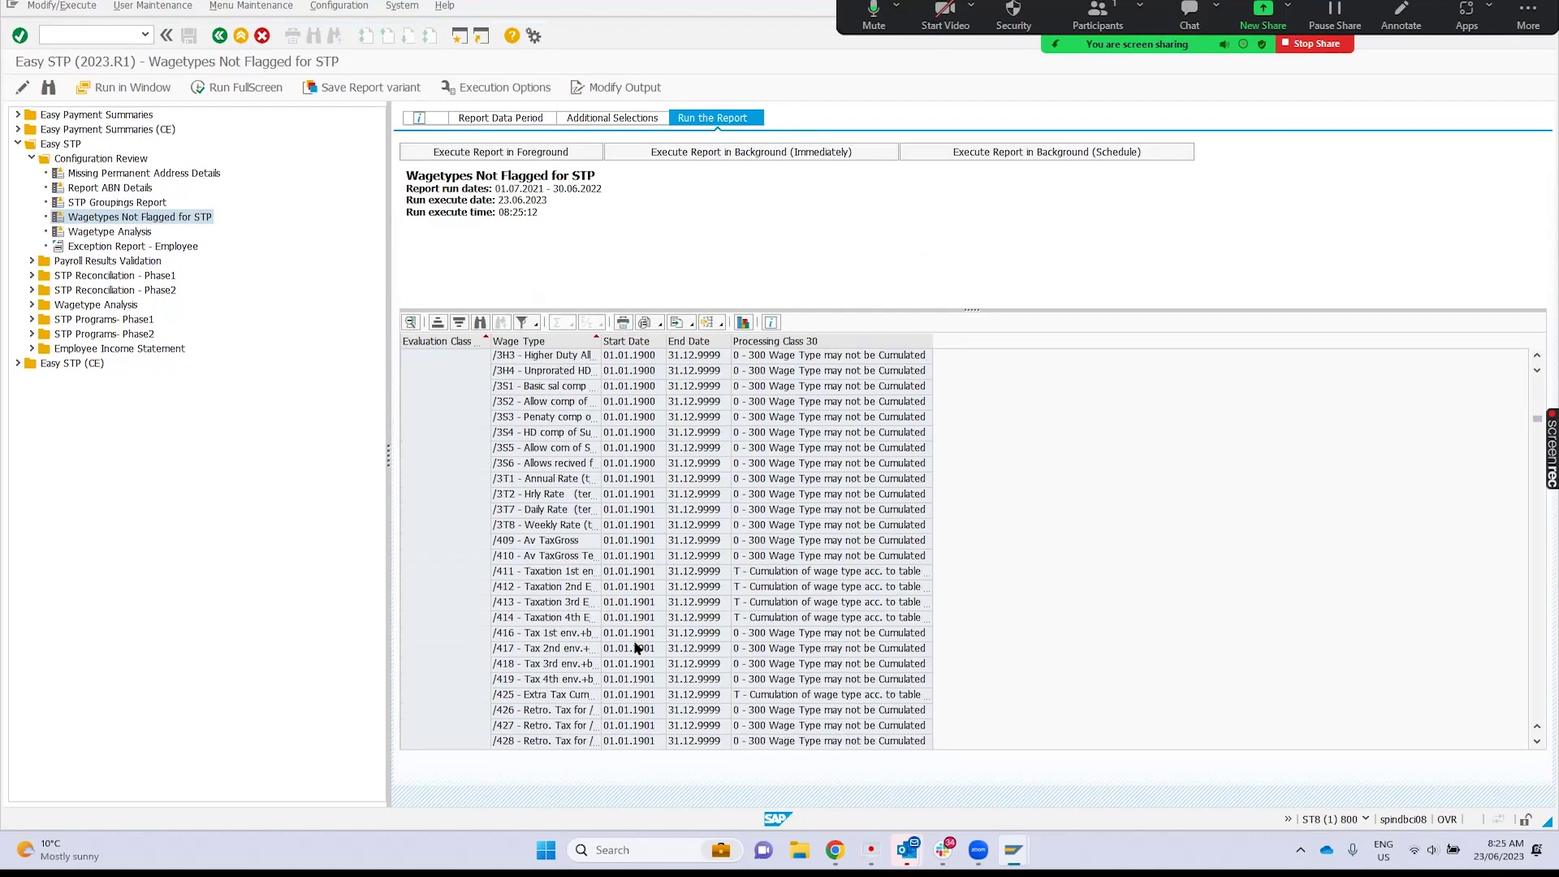
{"action": "scroll", "coordinate": [674, 661], "scroll_direction": "down", "scroll_amount": 15}
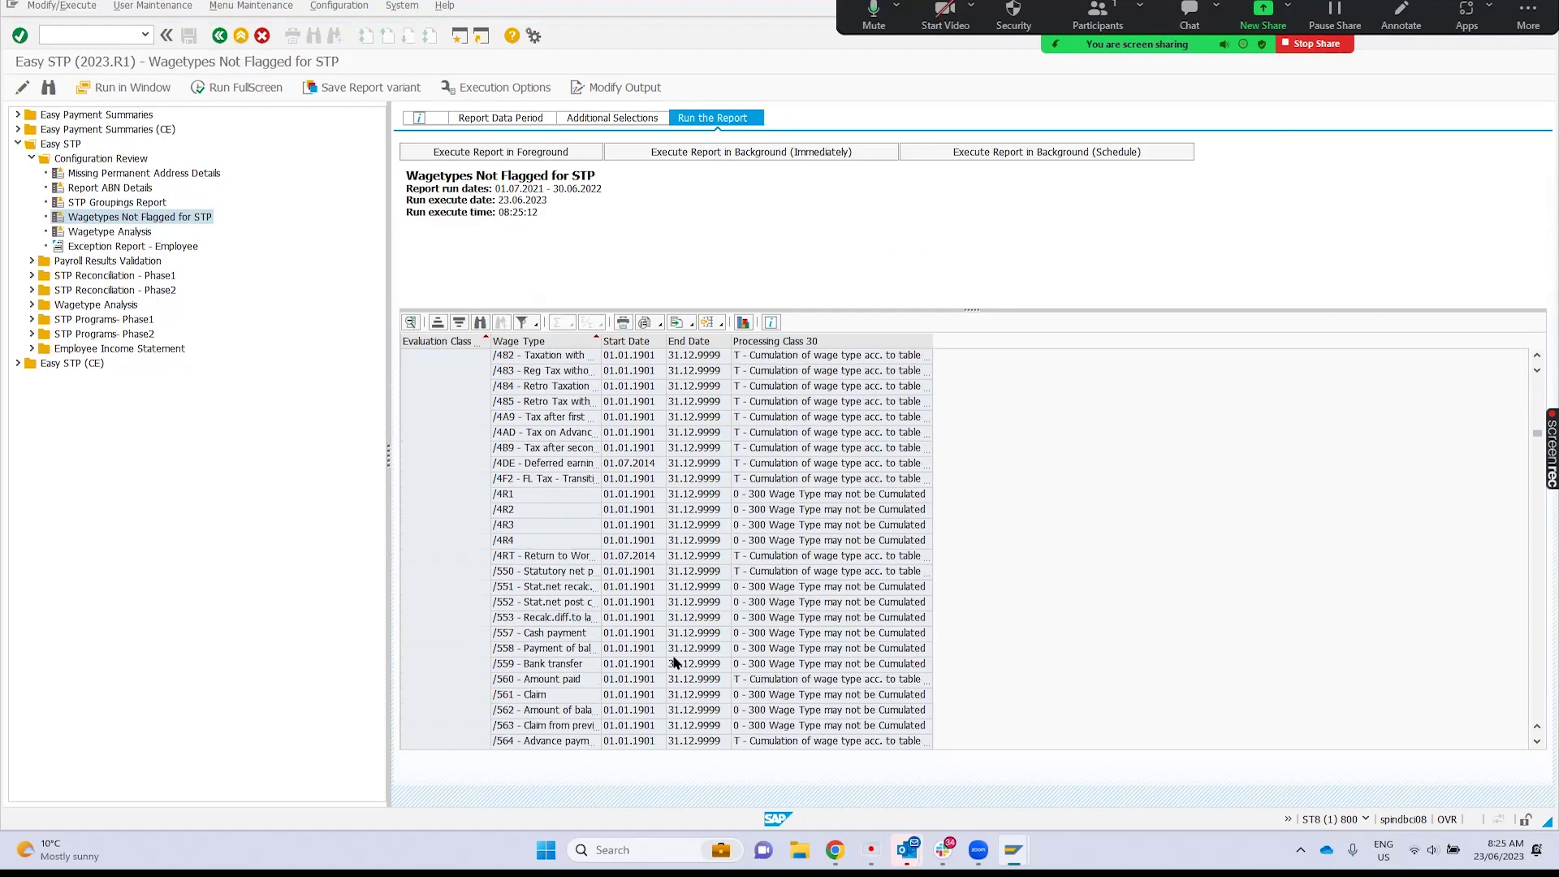
{"action": "scroll", "coordinate": [673, 661], "scroll_direction": "down", "scroll_amount": 6}
{"action": "scroll", "coordinate": [711, 703], "scroll_direction": "down", "scroll_amount": 5}
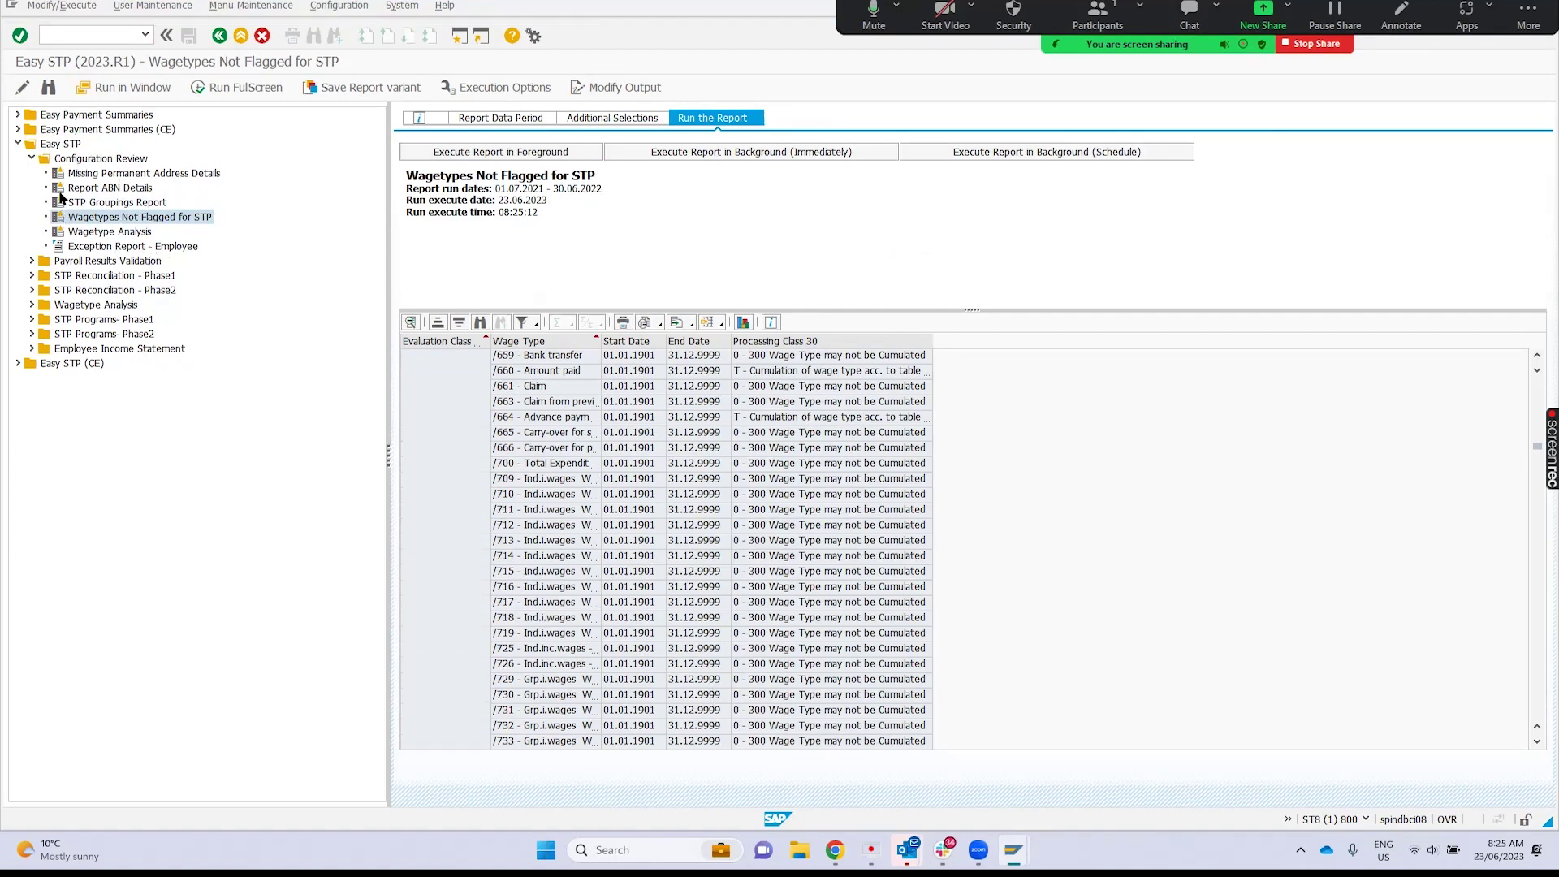
Step: Run STP Gross Reconciliation under Payroll Results Validation with the QF Period 02 2022 demo variant
{"action": "left_click", "coordinate": [31, 159]}
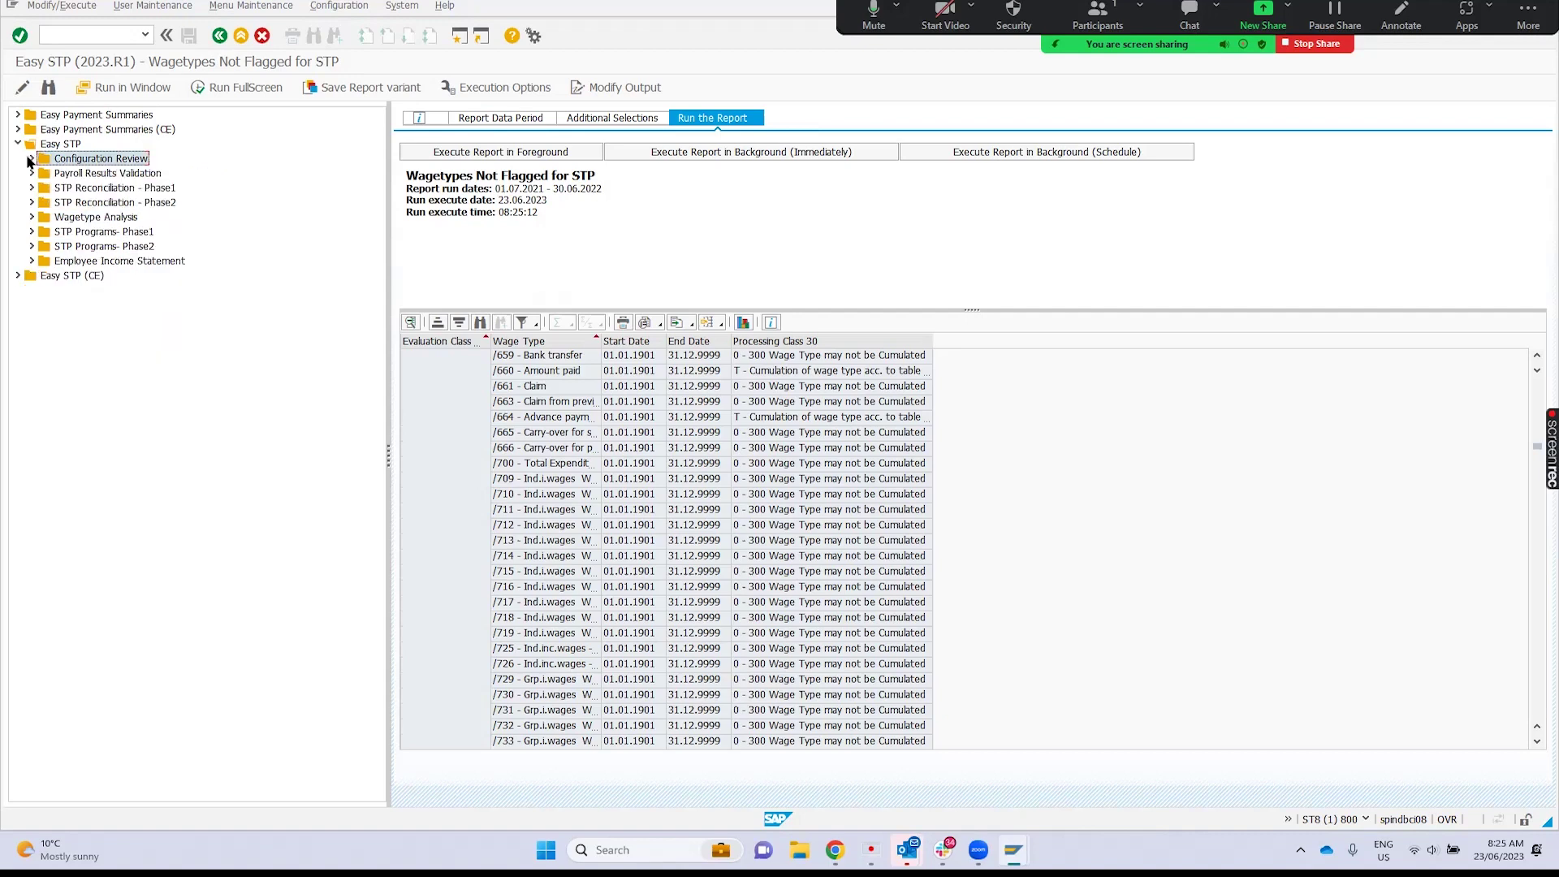
{"action": "left_click", "coordinate": [32, 173]}
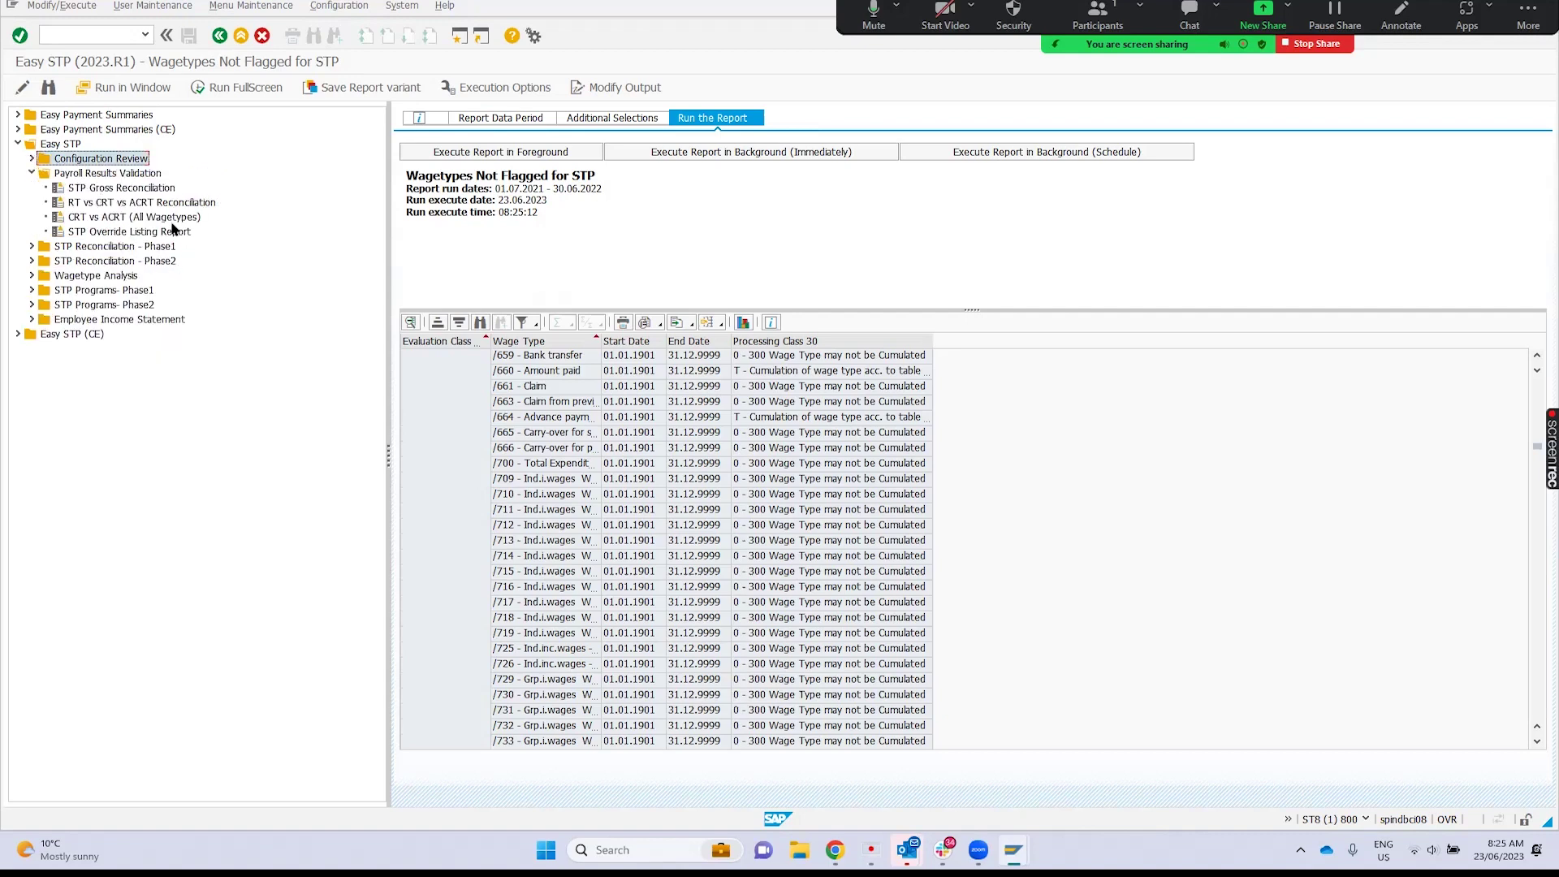
{"action": "left_click", "coordinate": [122, 187]}
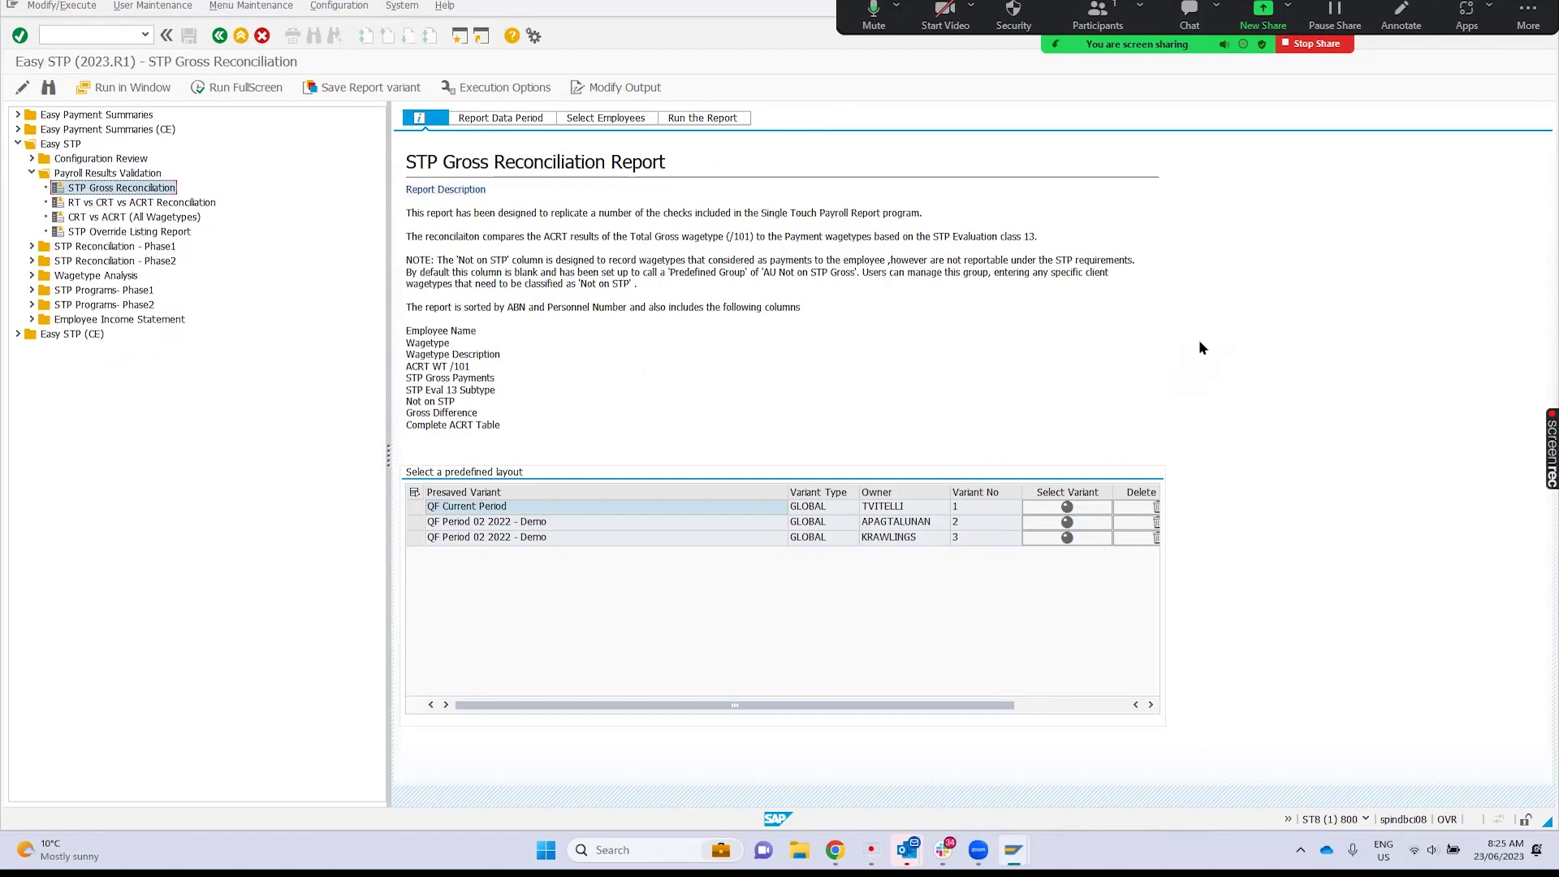
{"action": "left_click", "coordinate": [1066, 538]}
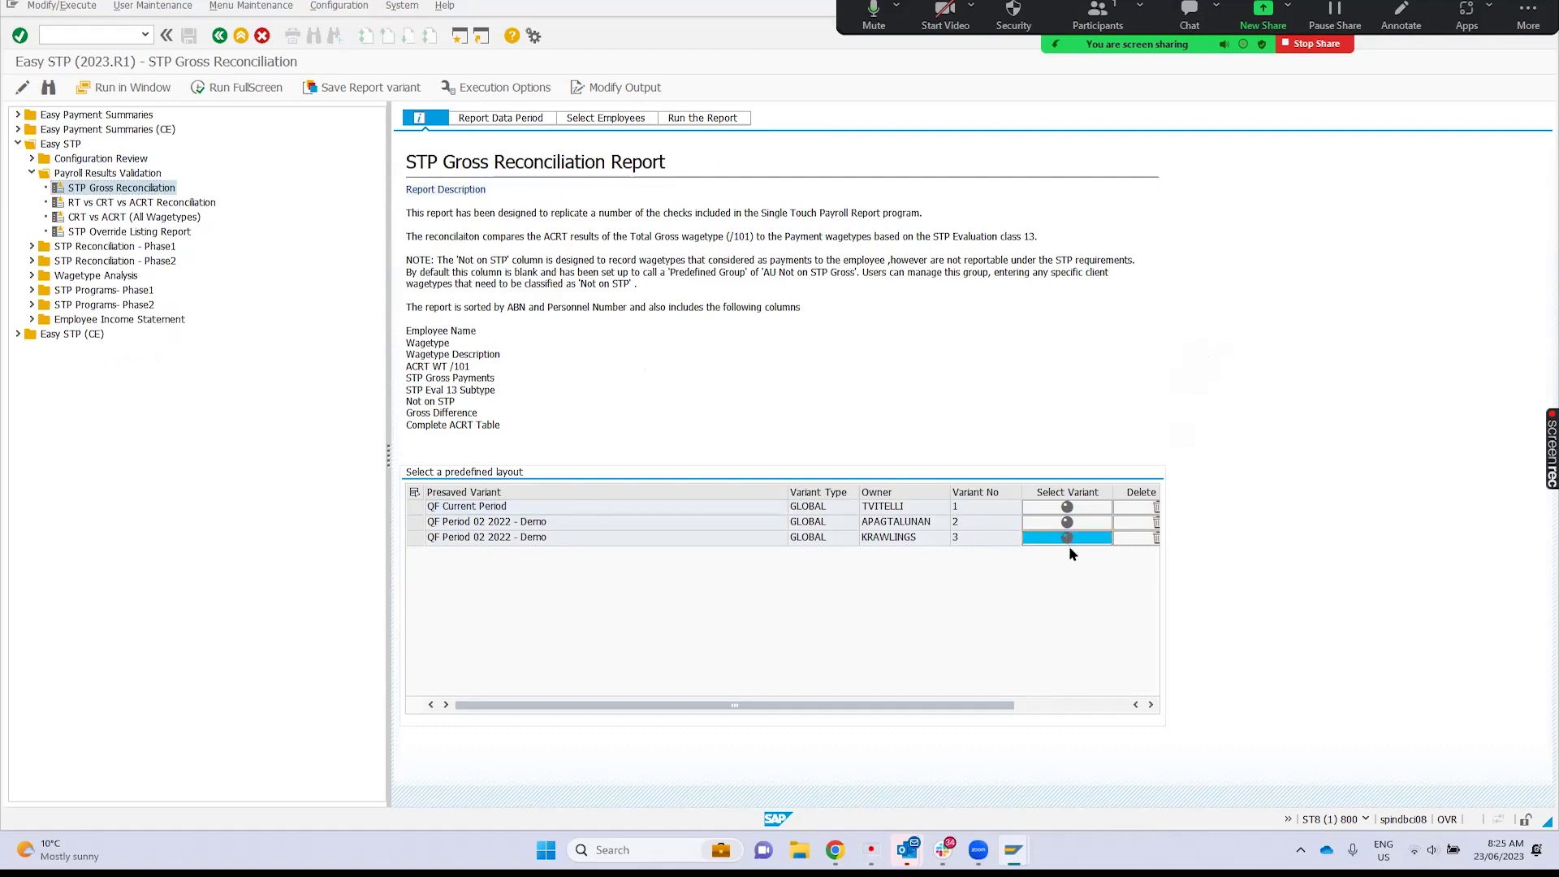
{"action": "left_click", "coordinate": [512, 119]}
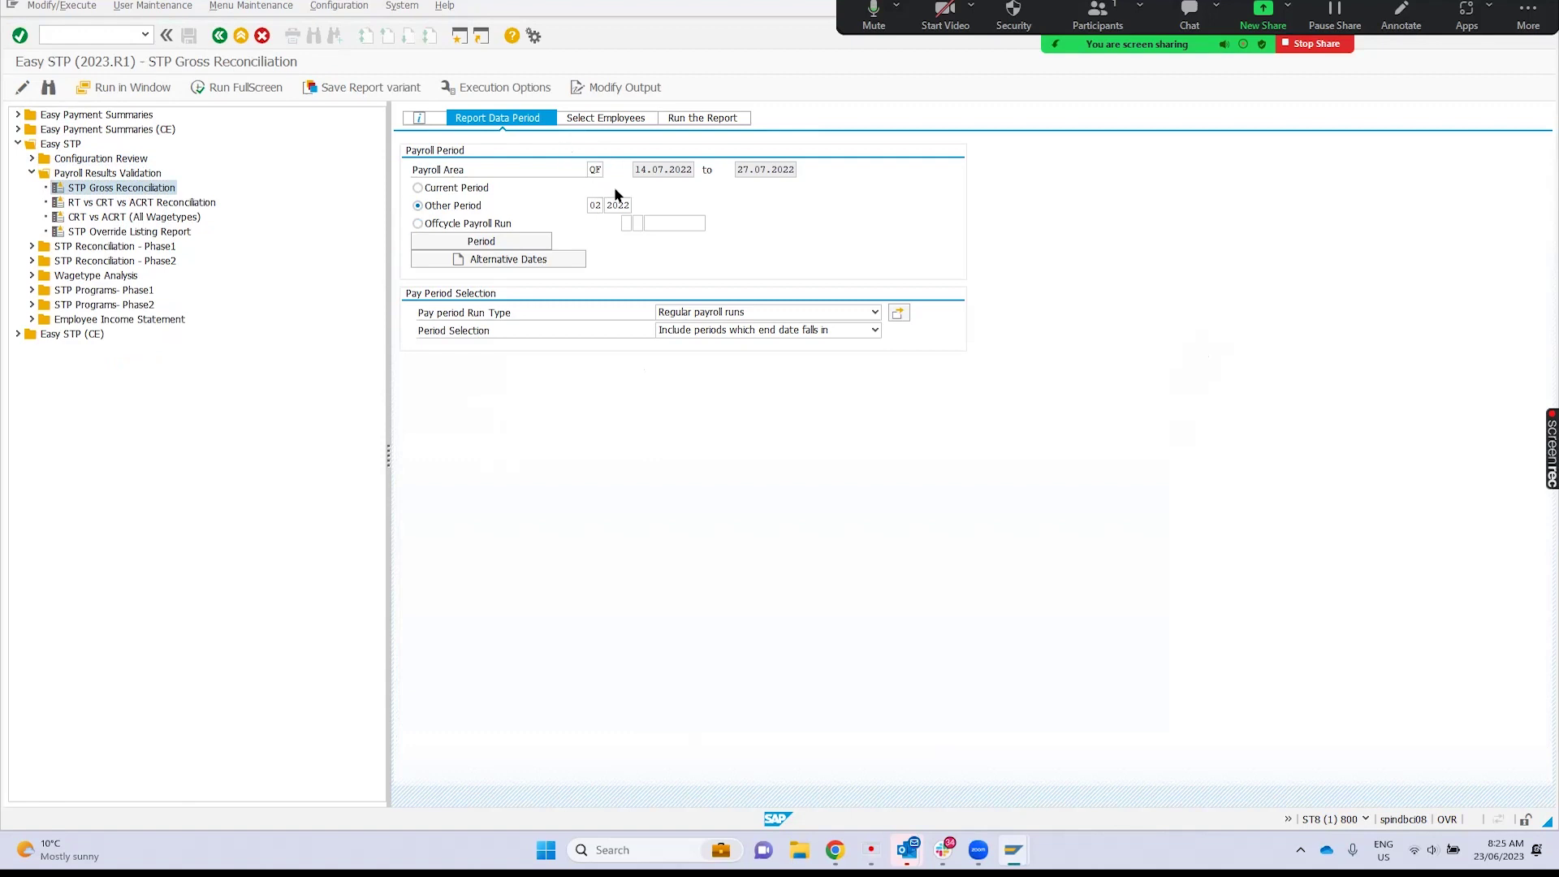
{"action": "left_click", "coordinate": [703, 118]}
{"action": "left_click", "coordinate": [467, 152]}
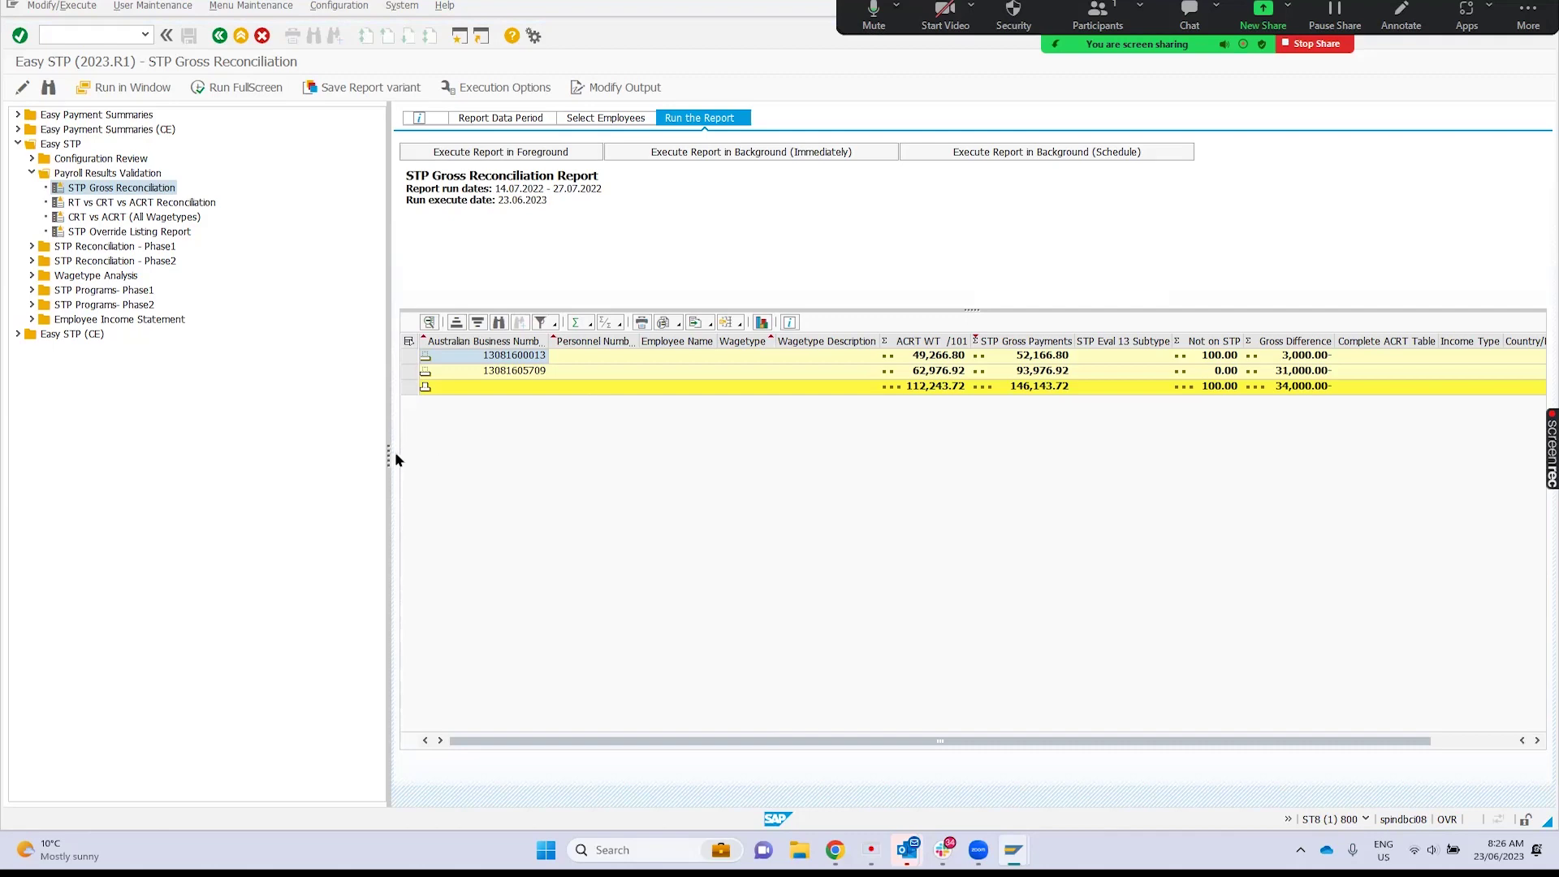
Step: Narrow the menu tree and drill the first ABN down to its first employee's wagetype lines
{"action": "left_click_drag", "start_coordinate": [383, 446], "coordinate": [108, 427]}
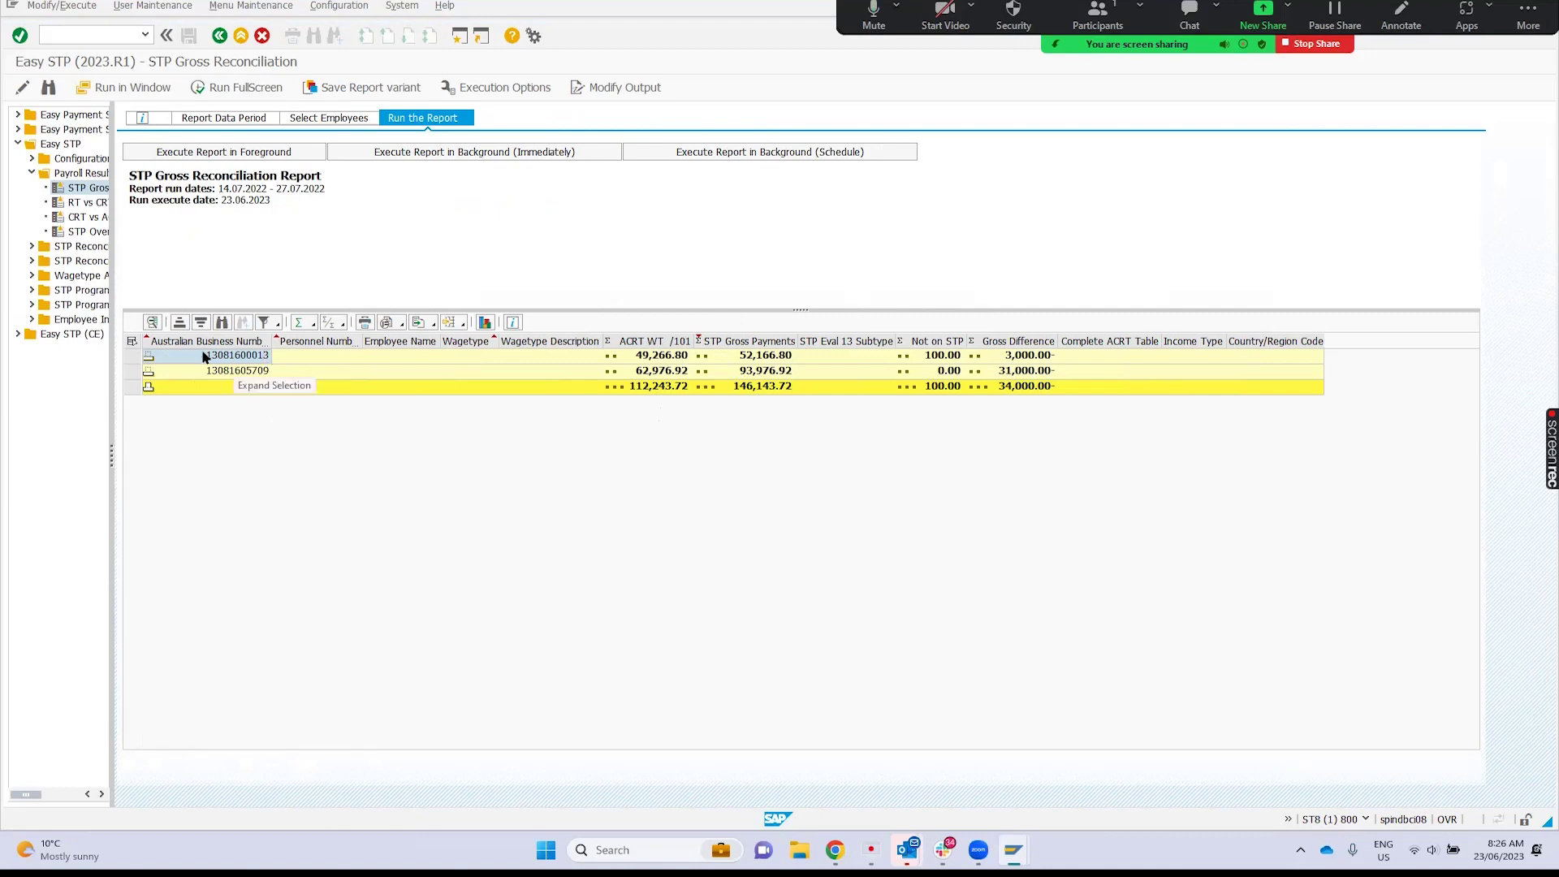
{"action": "left_click", "coordinate": [149, 364]}
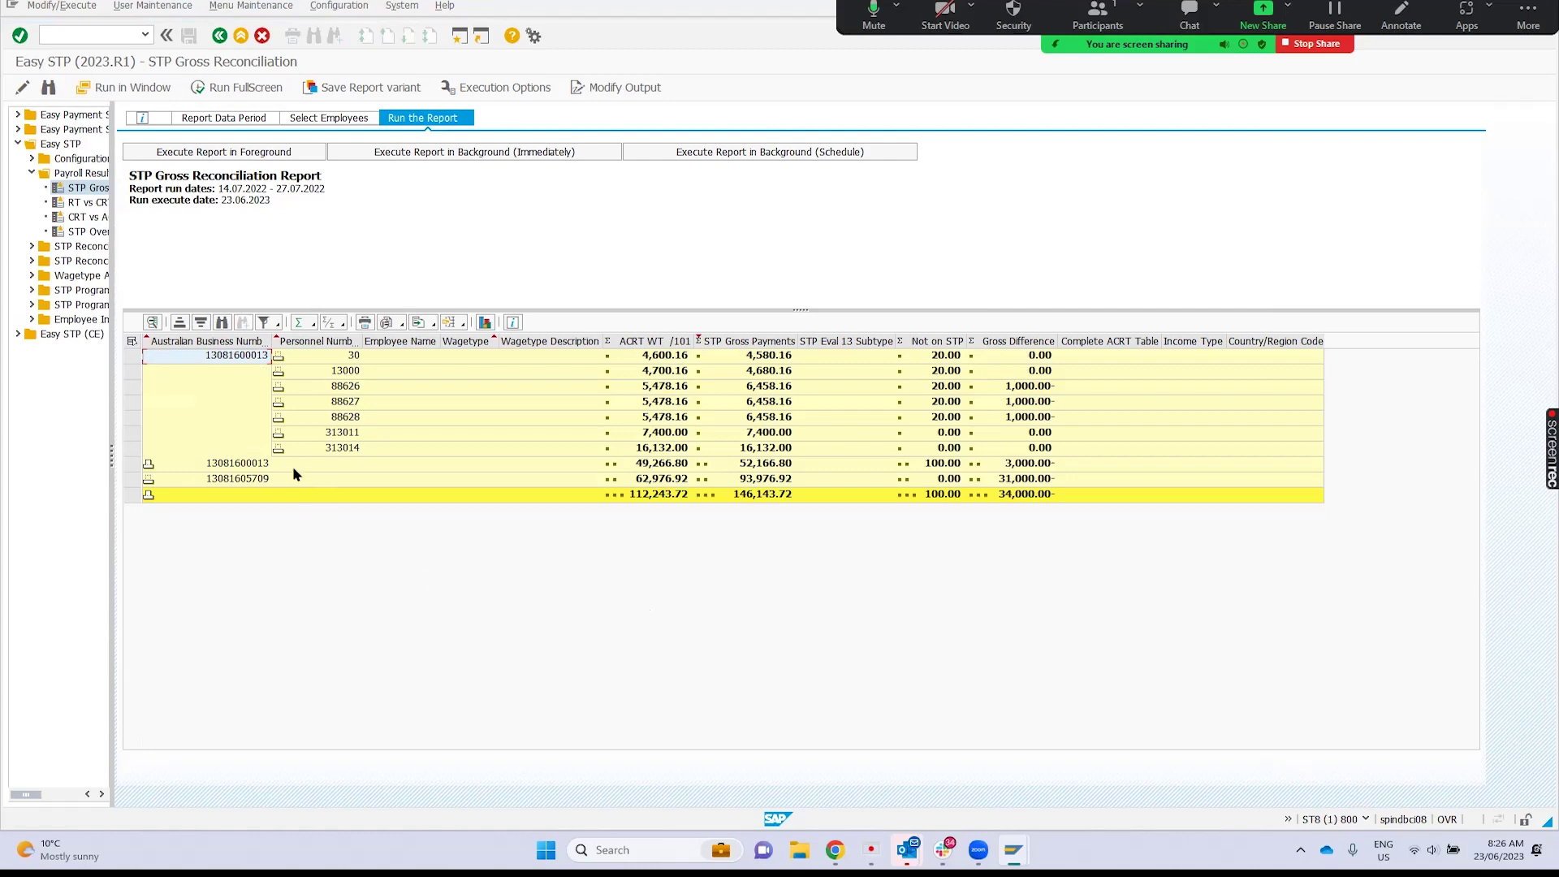
{"action": "left_click", "coordinate": [278, 358]}
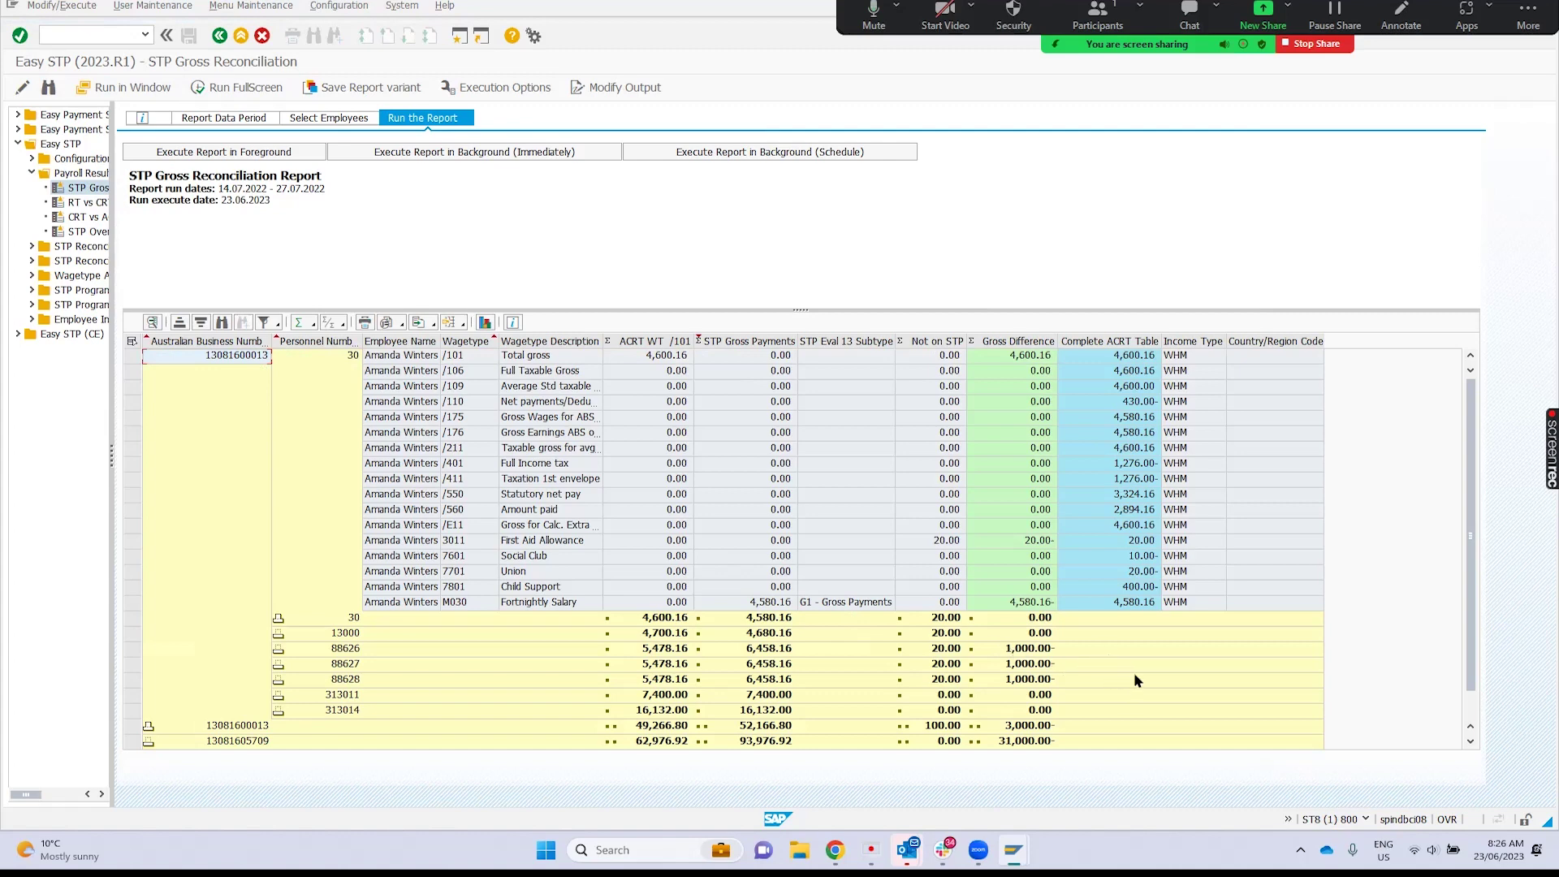
{"action": "scroll", "coordinate": [1134, 675], "scroll_direction": "down", "scroll_amount": 1}
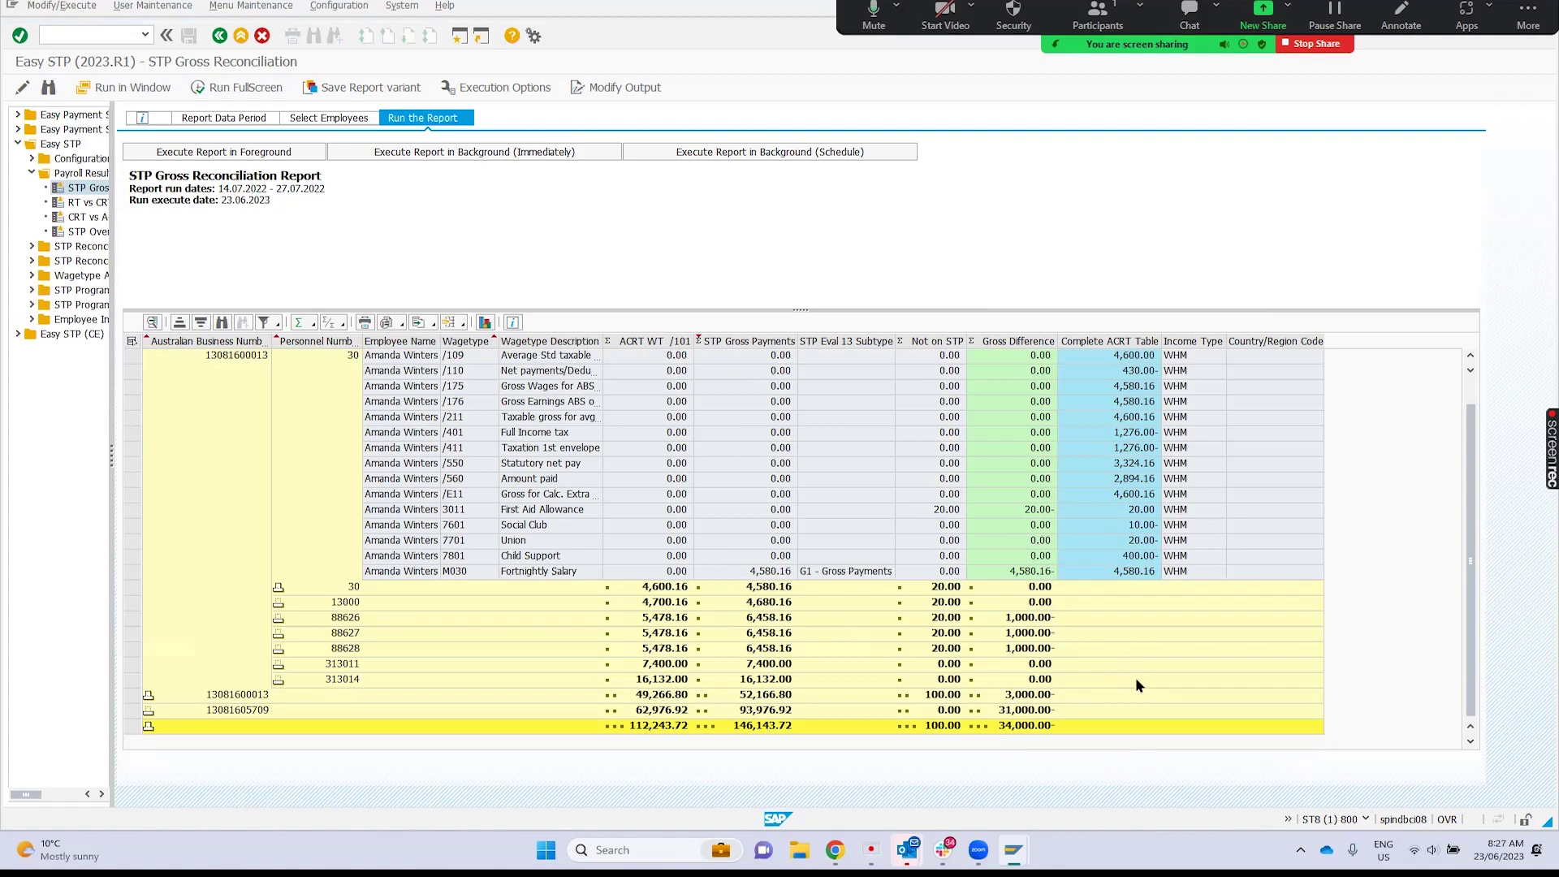
{"action": "left_click", "coordinate": [938, 341]}
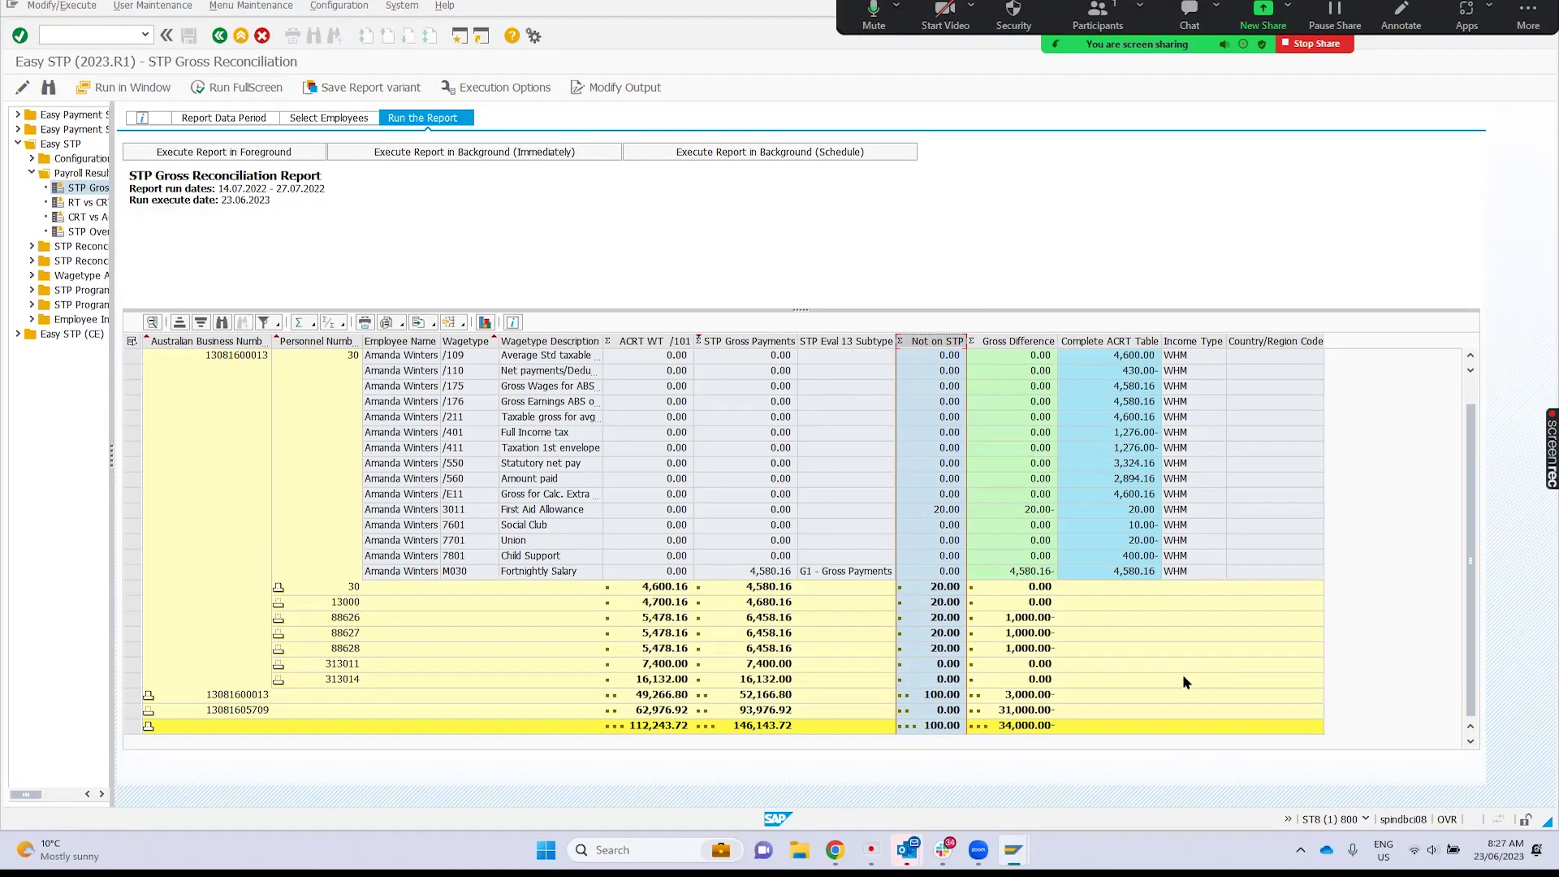
Step: Collapse the first employee's detail, expand the second ABN into employees, and widen the menu tree
{"action": "left_click", "coordinate": [277, 588]}
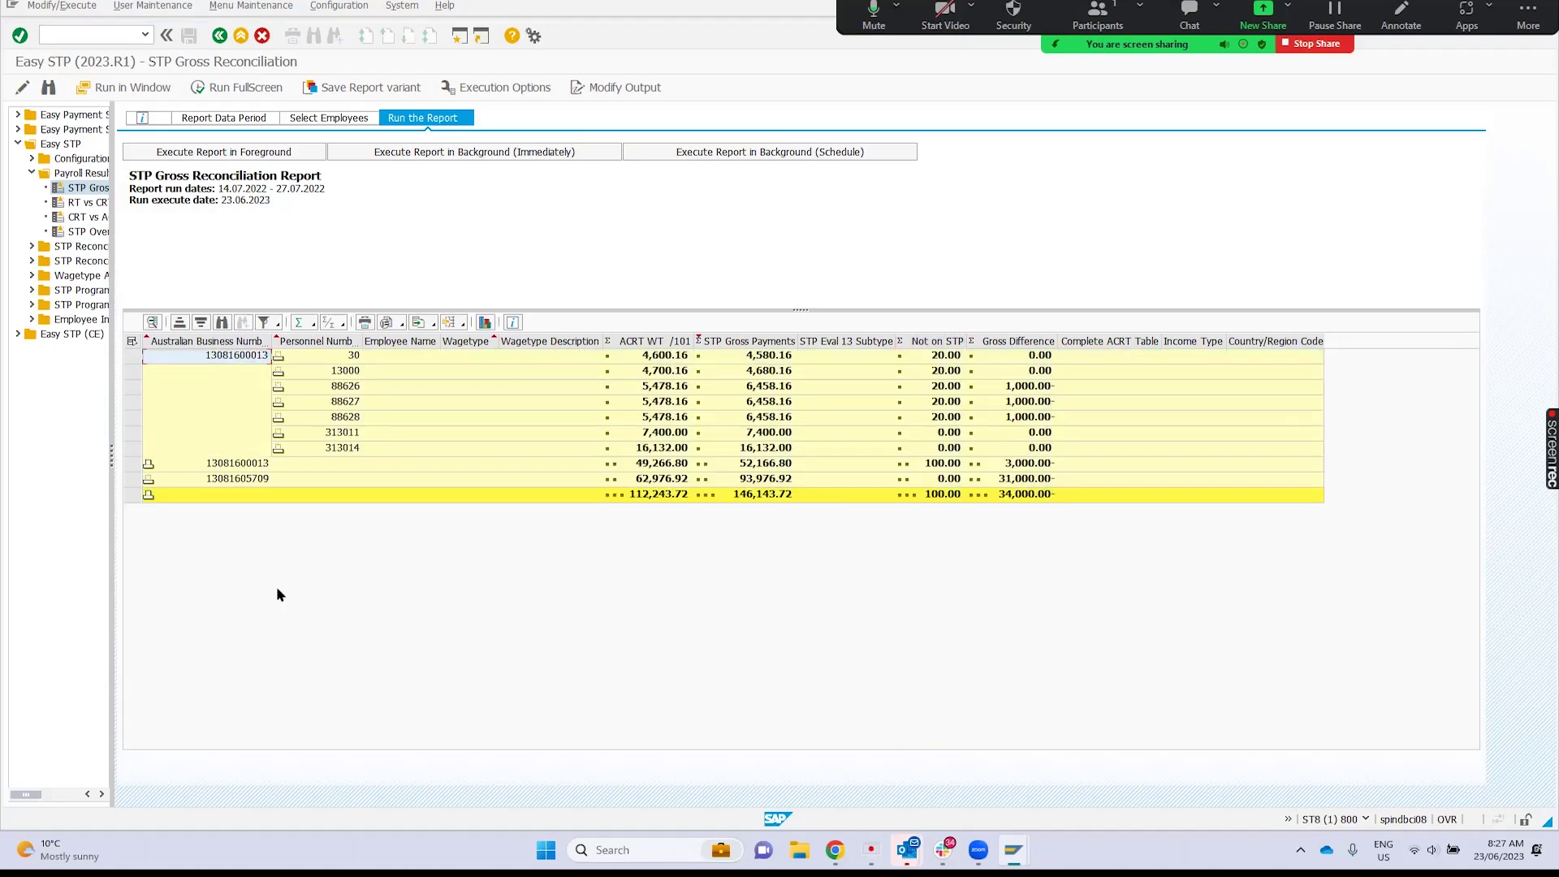
{"action": "left_click", "coordinate": [148, 480]}
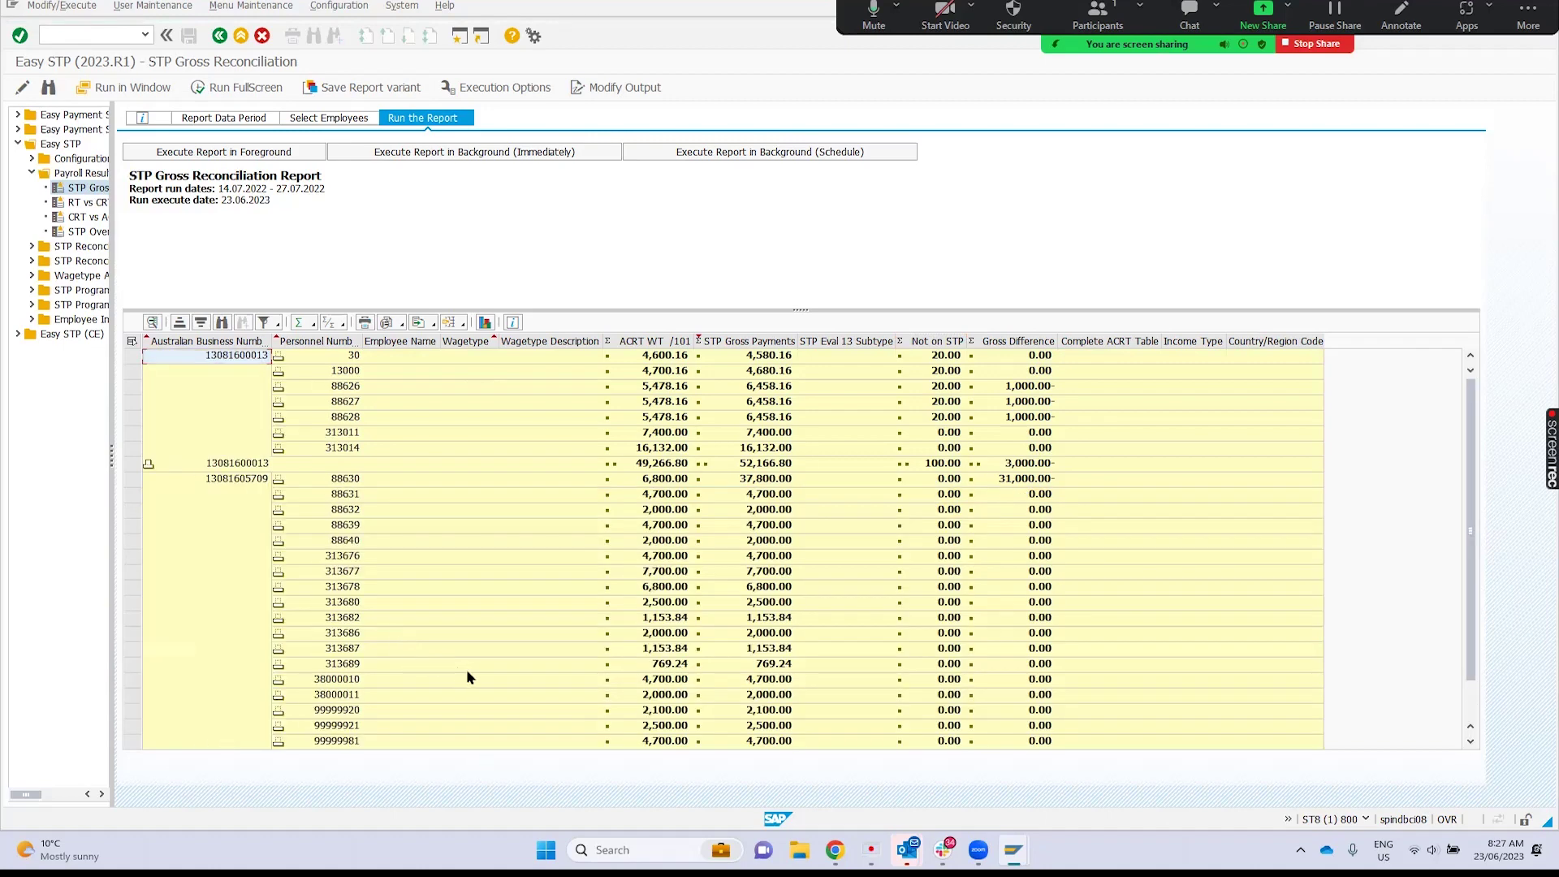
{"action": "scroll", "coordinate": [515, 659], "scroll_direction": "down", "scroll_amount": 1}
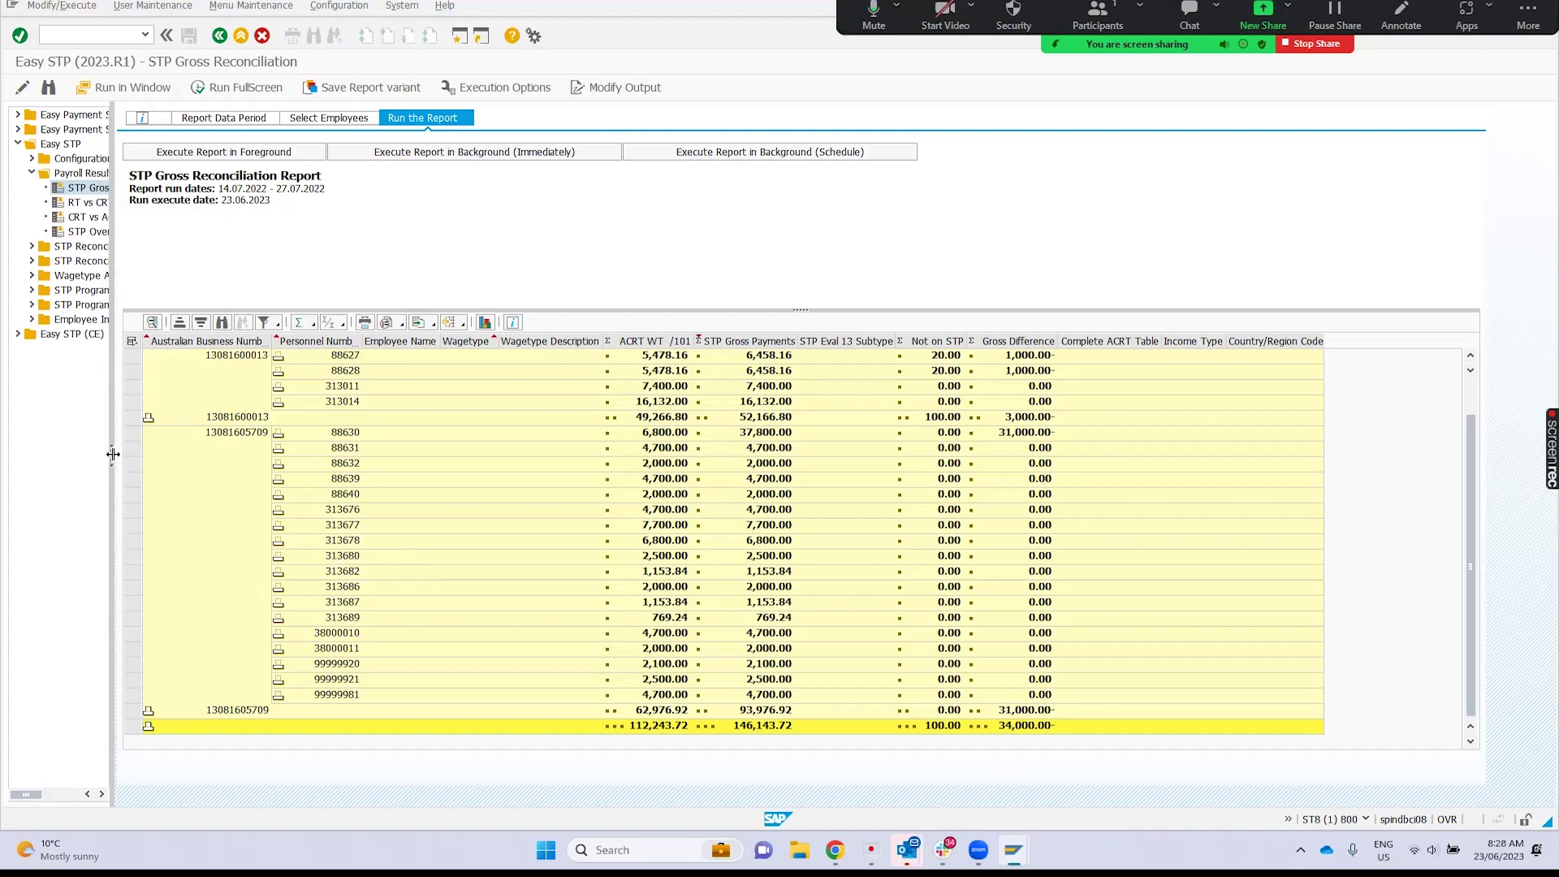
{"action": "left_click_drag", "start_coordinate": [113, 451], "coordinate": [284, 478]}
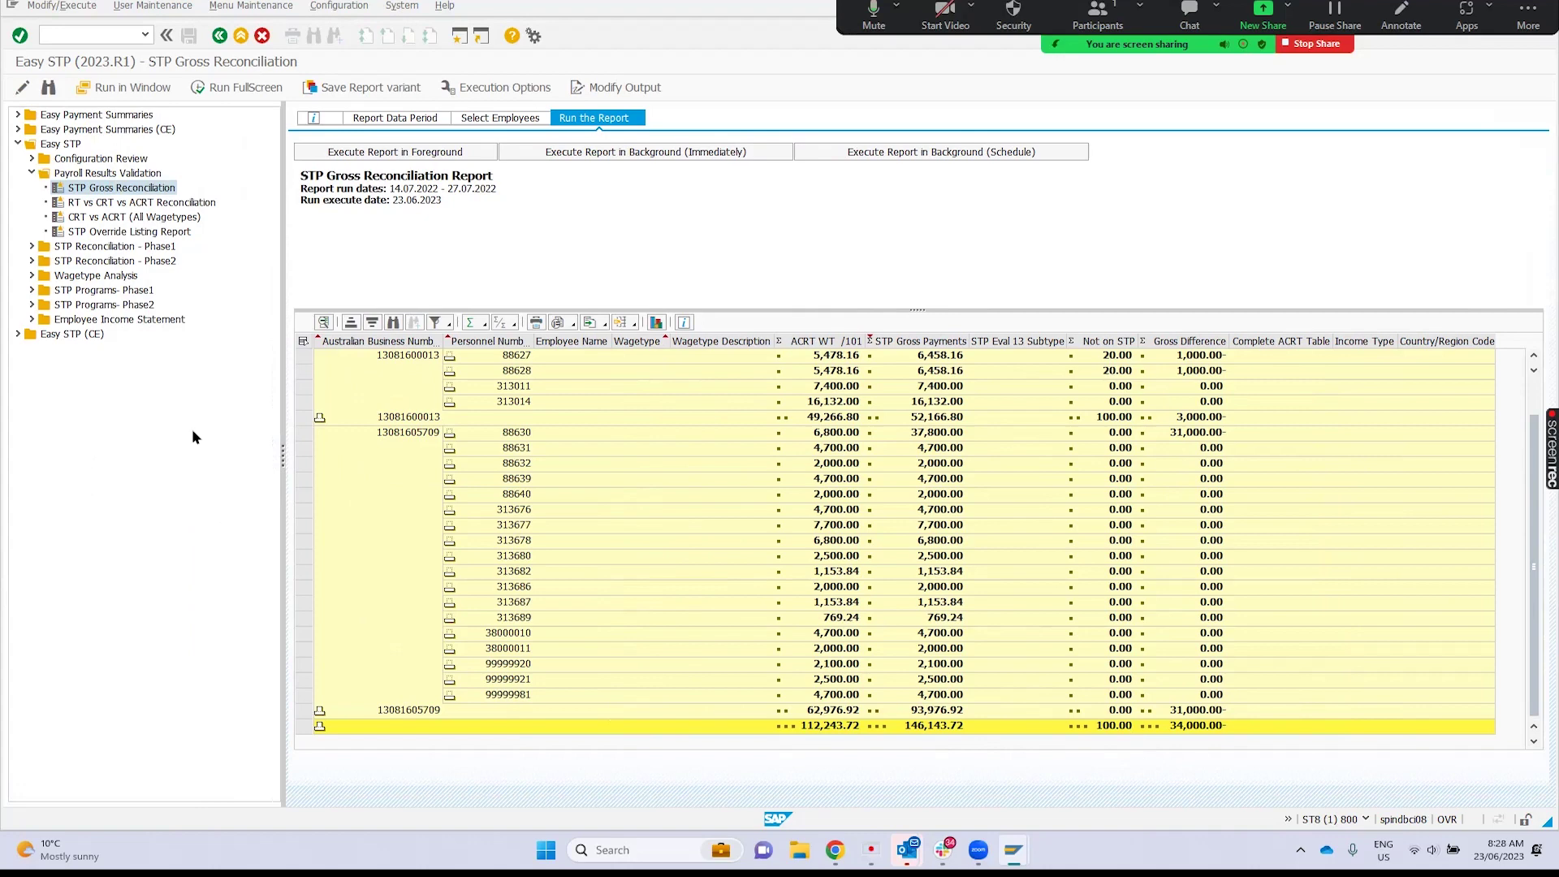
Step: Open the Phase 2 Generate Reporting Data program from STP Programs- Phase2
{"action": "left_click", "coordinate": [30, 174]}
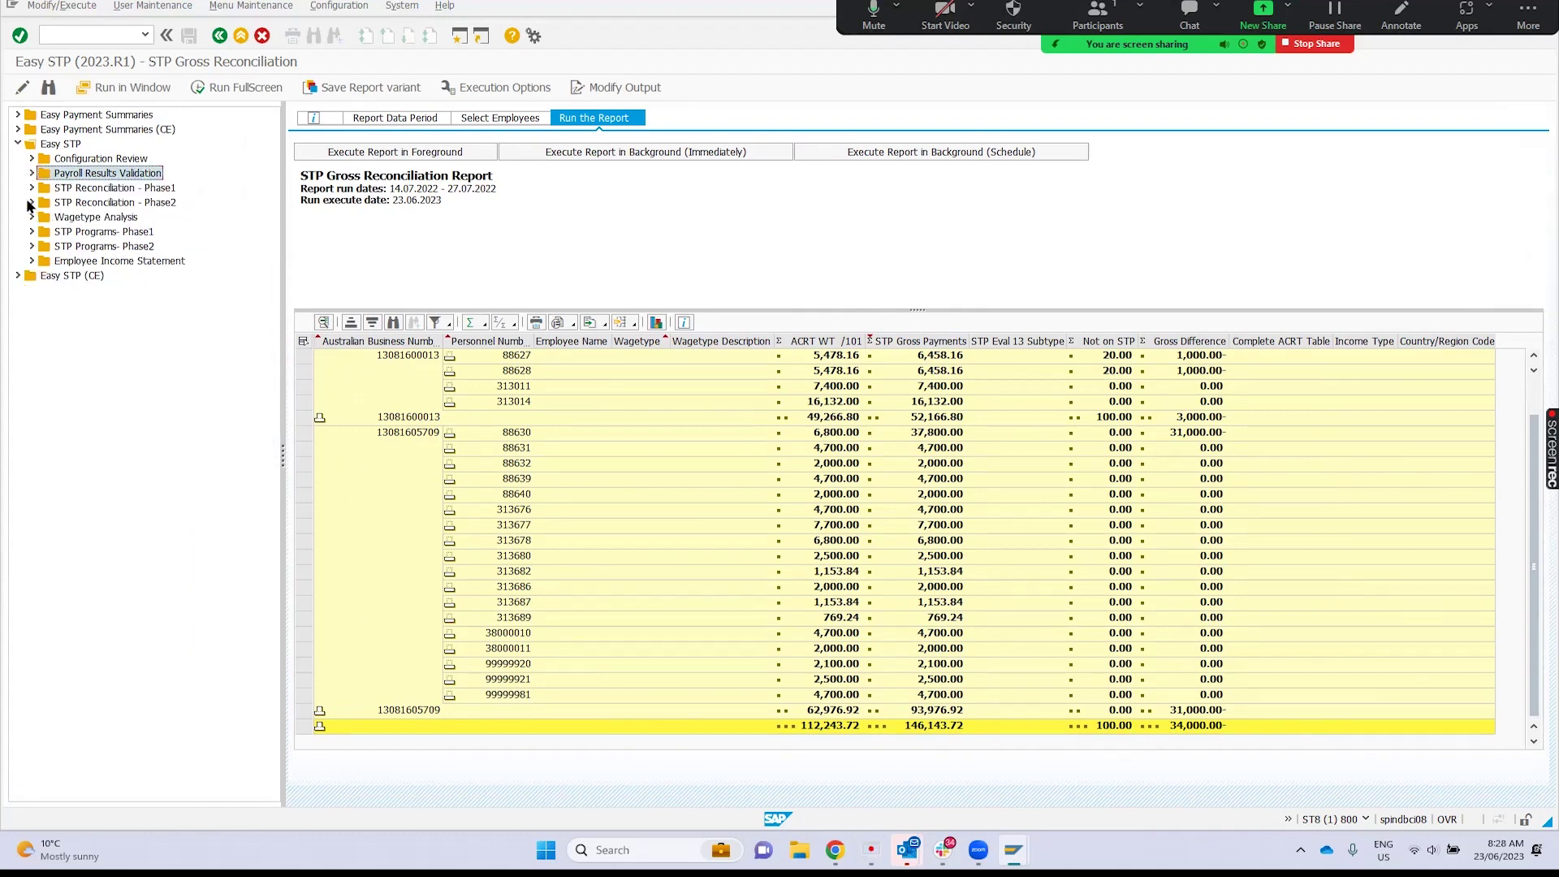
{"action": "left_click", "coordinate": [32, 247]}
{"action": "double_click", "coordinate": [105, 261]}
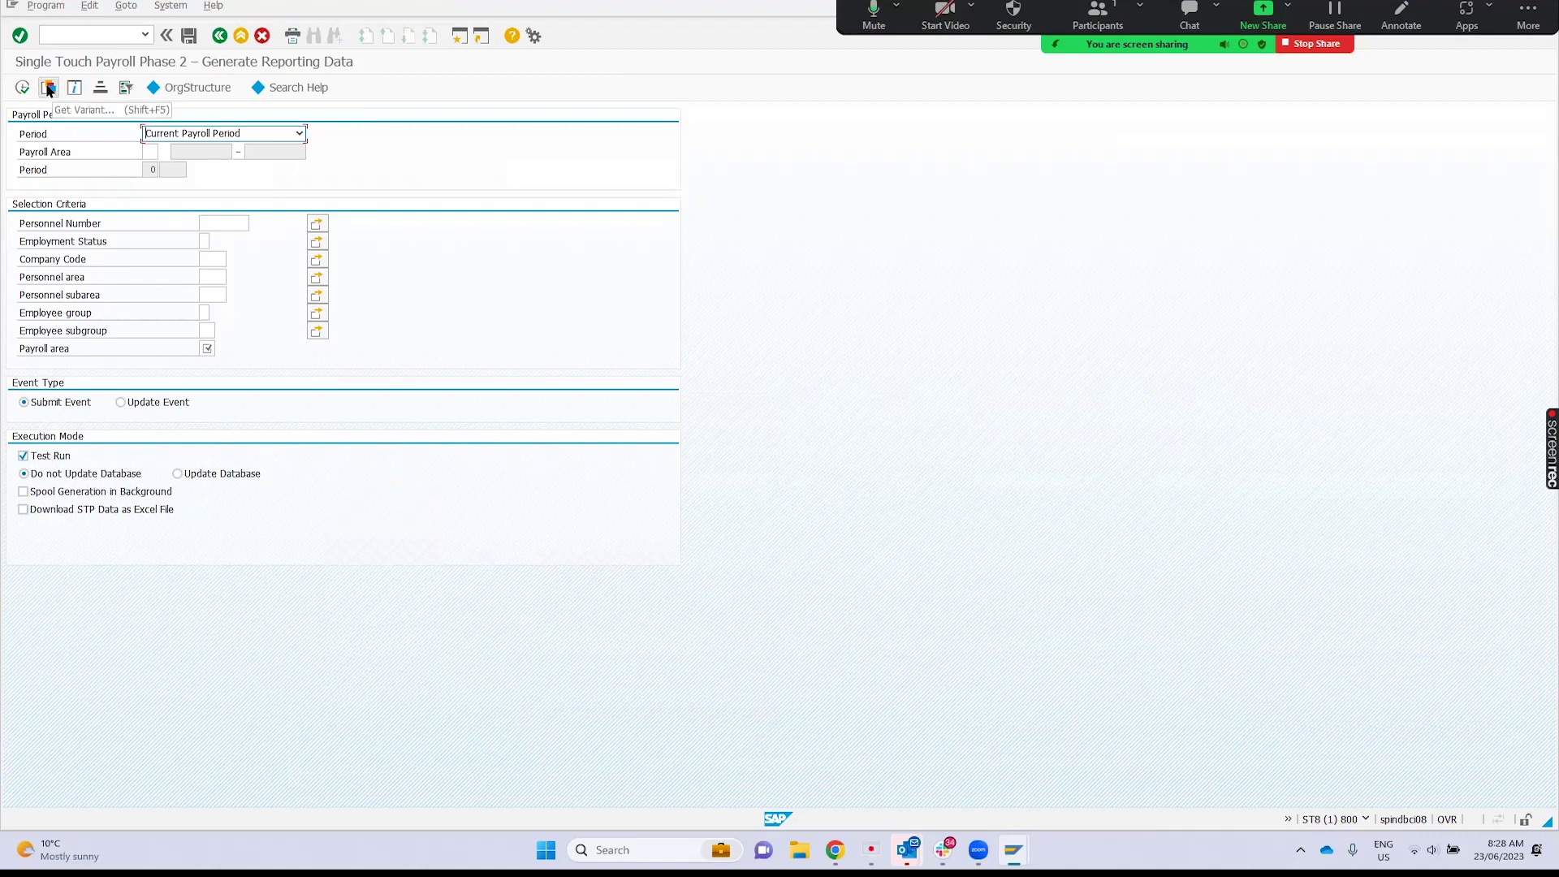
Step: Set payroll area QF to load period 2 2022 (14.07.2022–27.07.2022)
{"action": "left_click", "coordinate": [147, 152]}
{"action": "left_click", "coordinate": [150, 166]}
{"action": "left_click", "coordinate": [207, 349]}
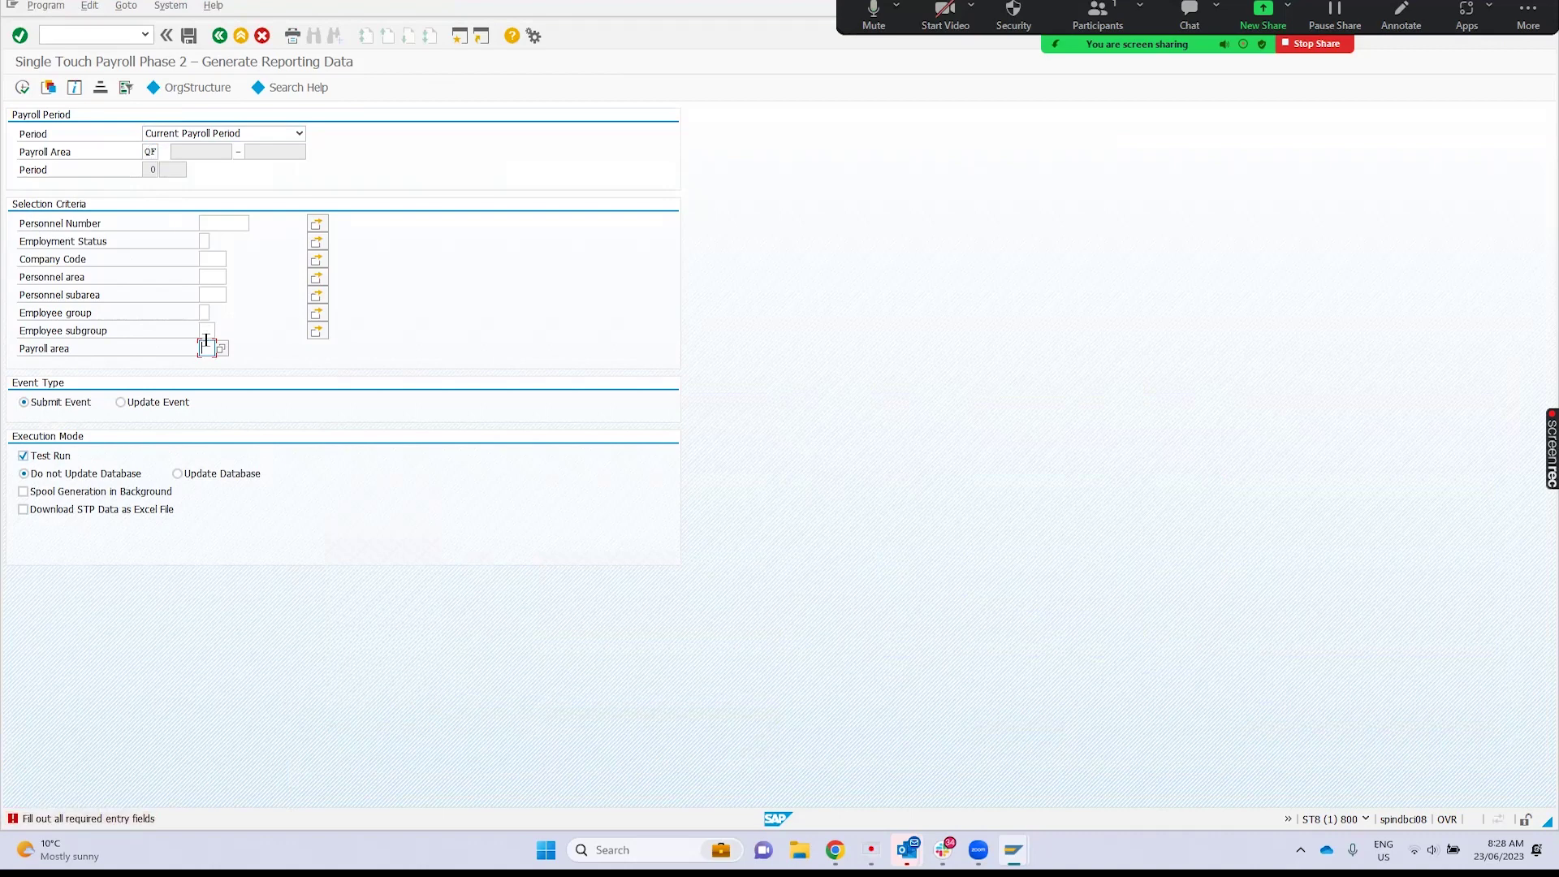
{"action": "type", "text": "QF"}
{"action": "key", "text": "Return"}
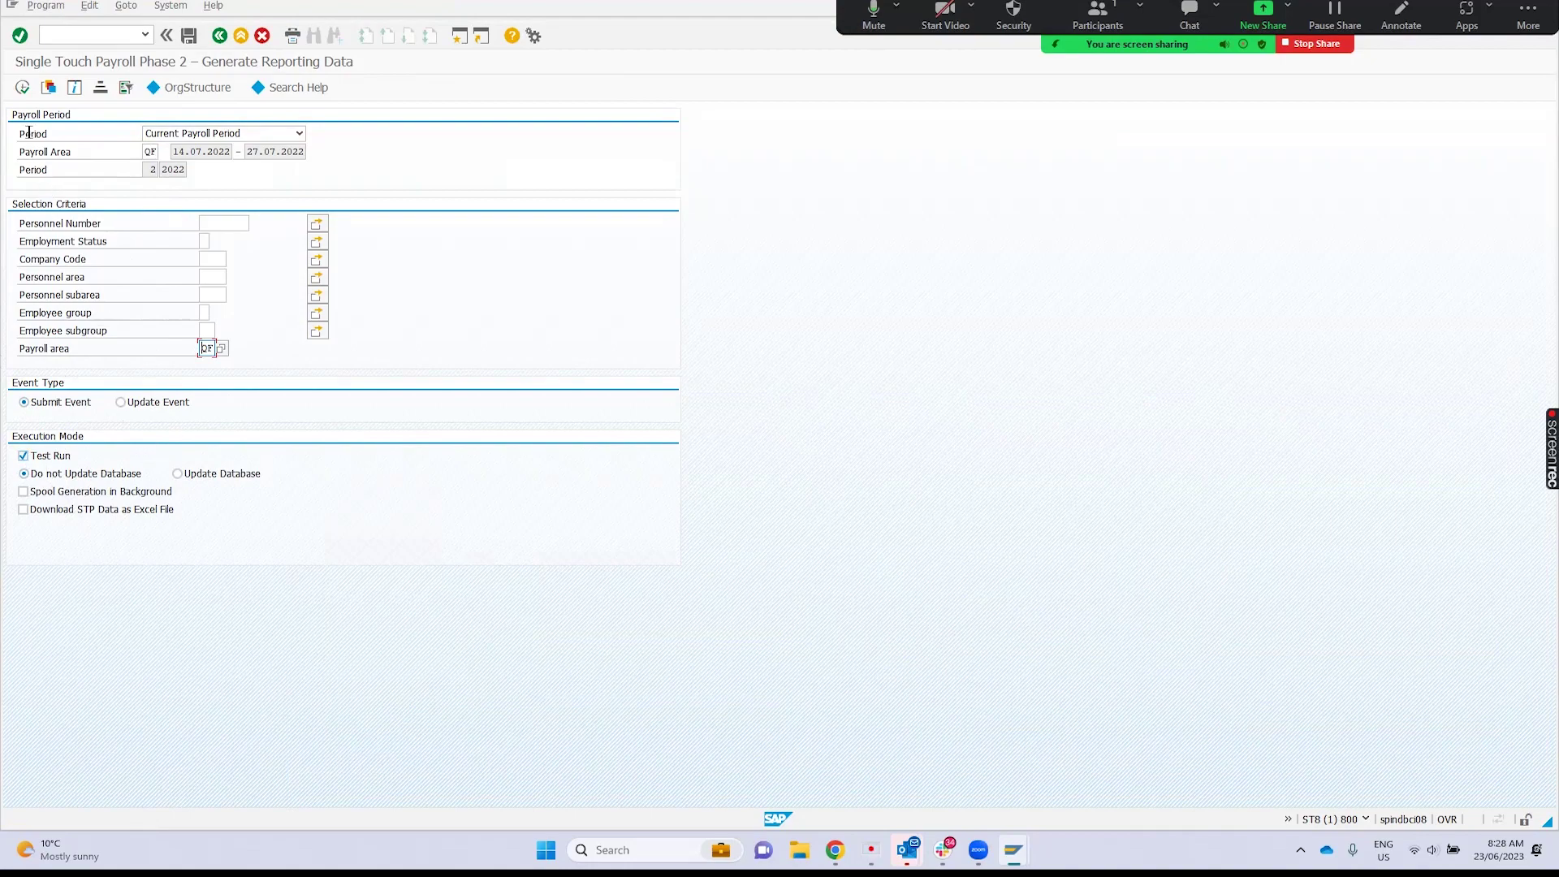
Step: Execute the Phase 2 generation as a test run, then leave the Payer Data report
{"action": "left_click", "coordinate": [22, 86]}
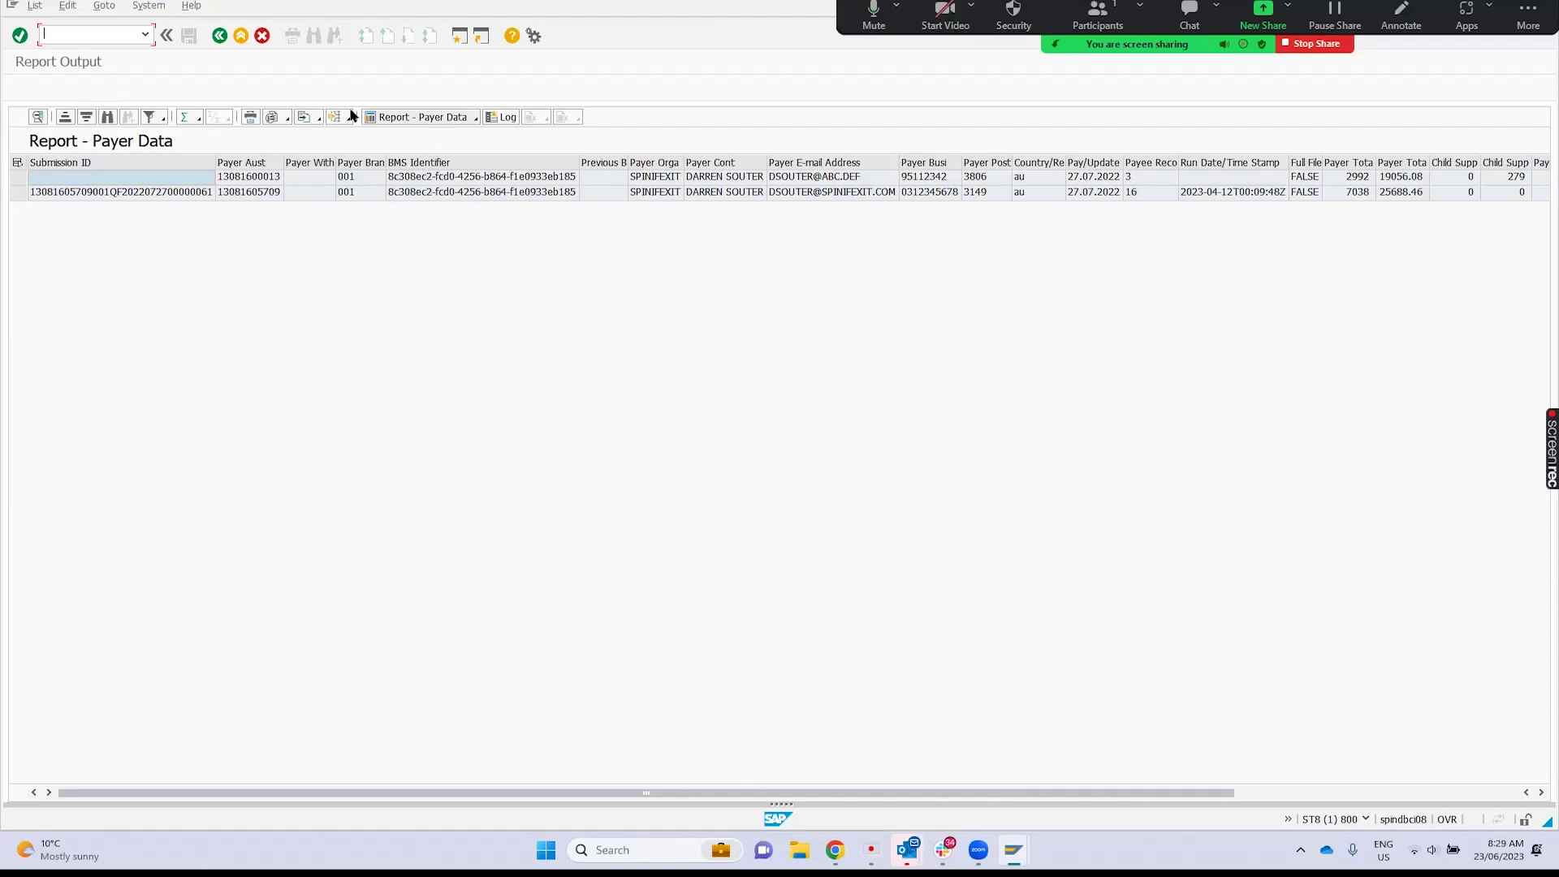
{"action": "left_click", "coordinate": [220, 37]}
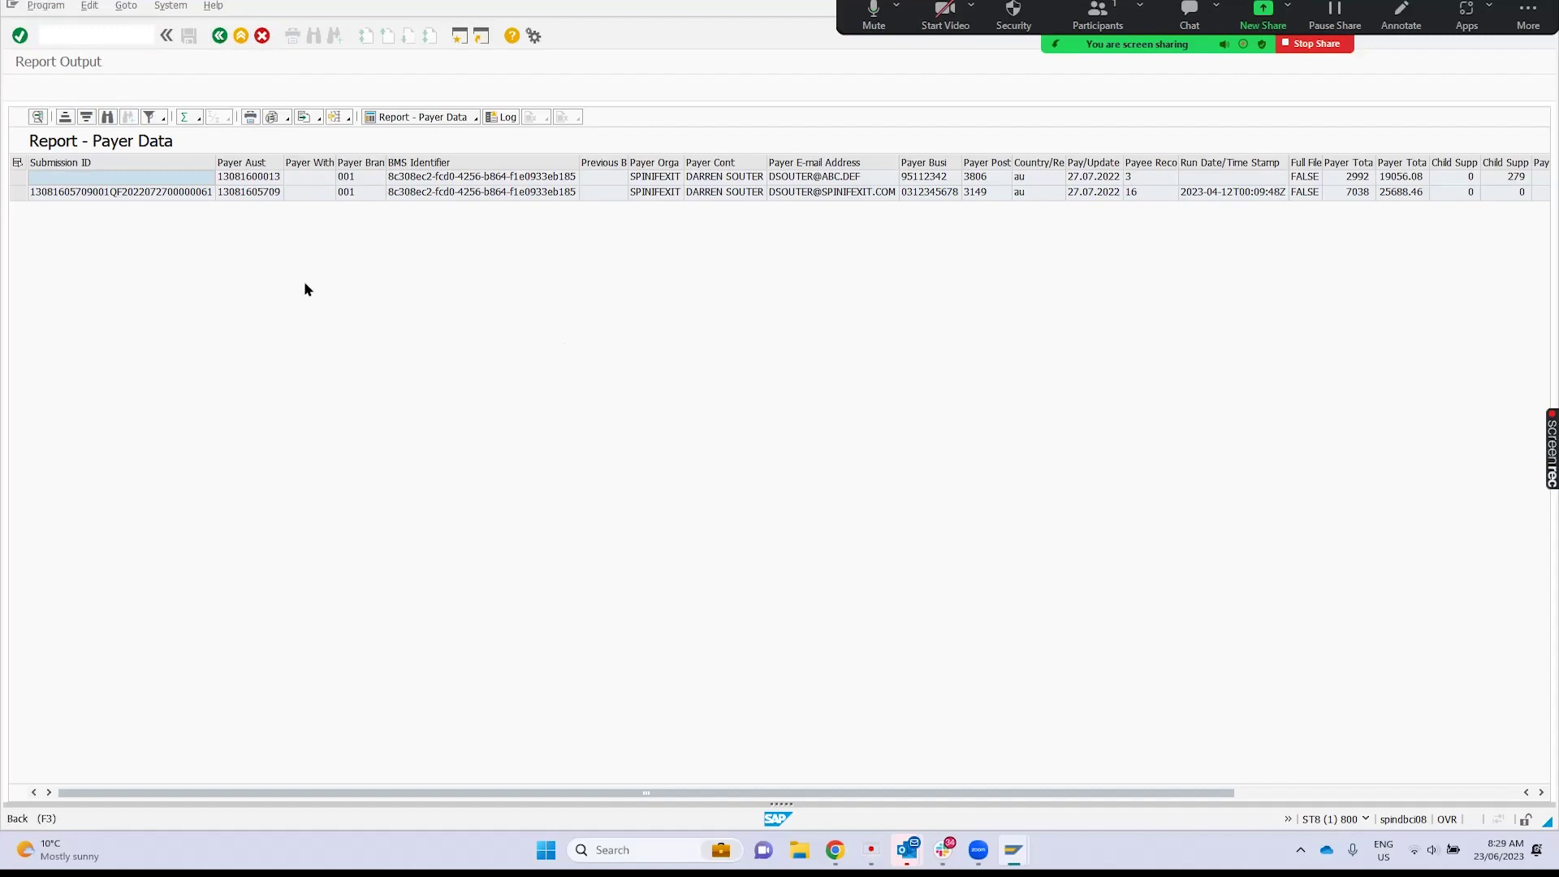
Step: Open STP2 Gross Tax Reconciliation under STP Reconciliation - Phase2 with variant QF Test Run Period 02 2022 - Demo
{"action": "left_click", "coordinate": [220, 35]}
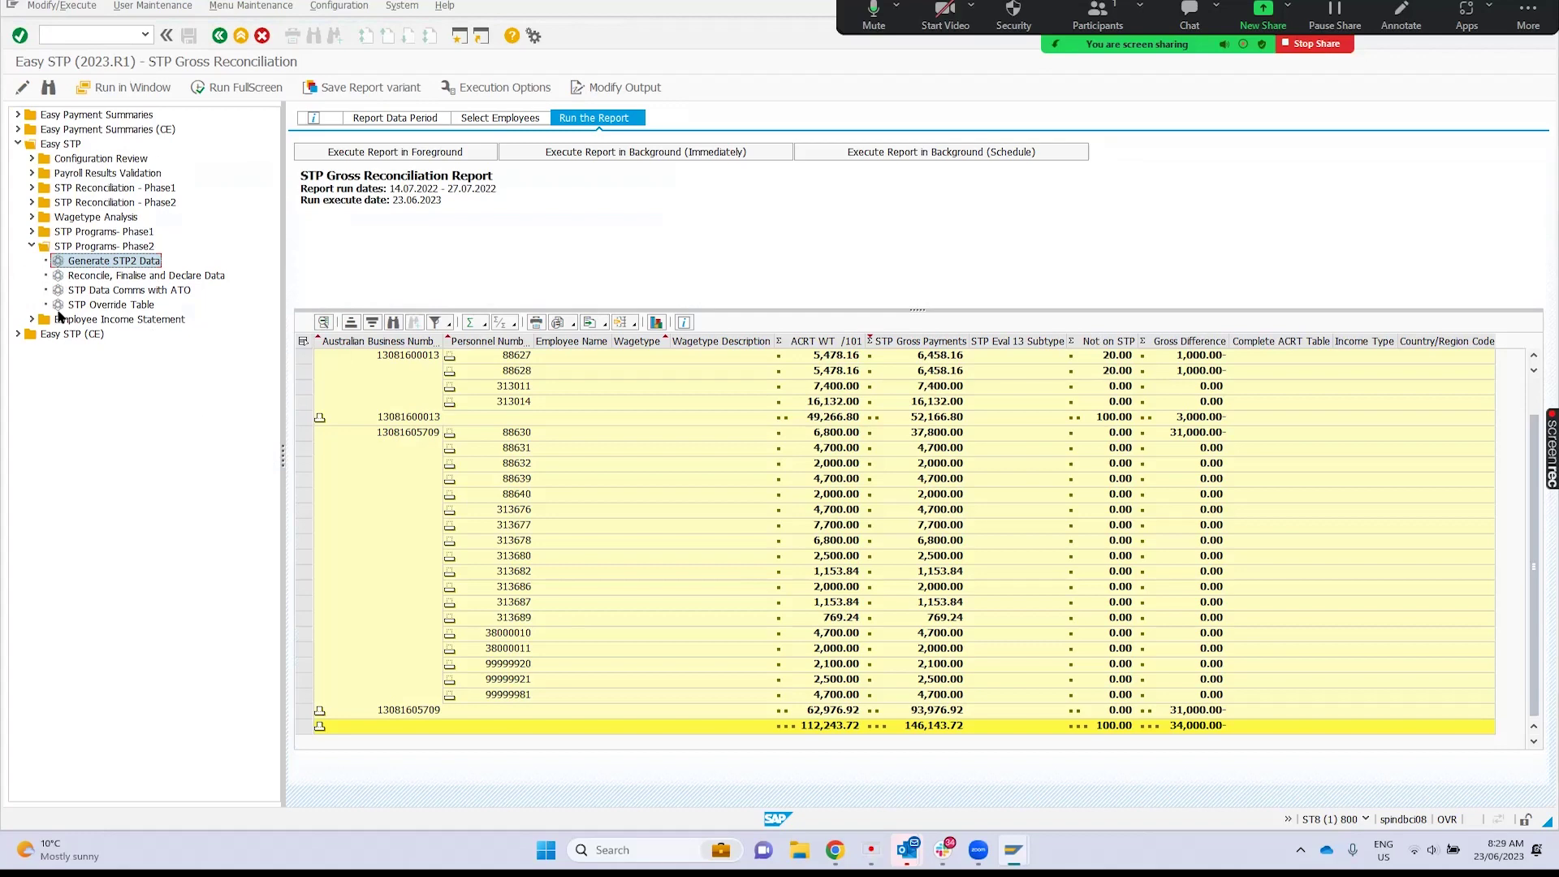
{"action": "left_click", "coordinate": [32, 202]}
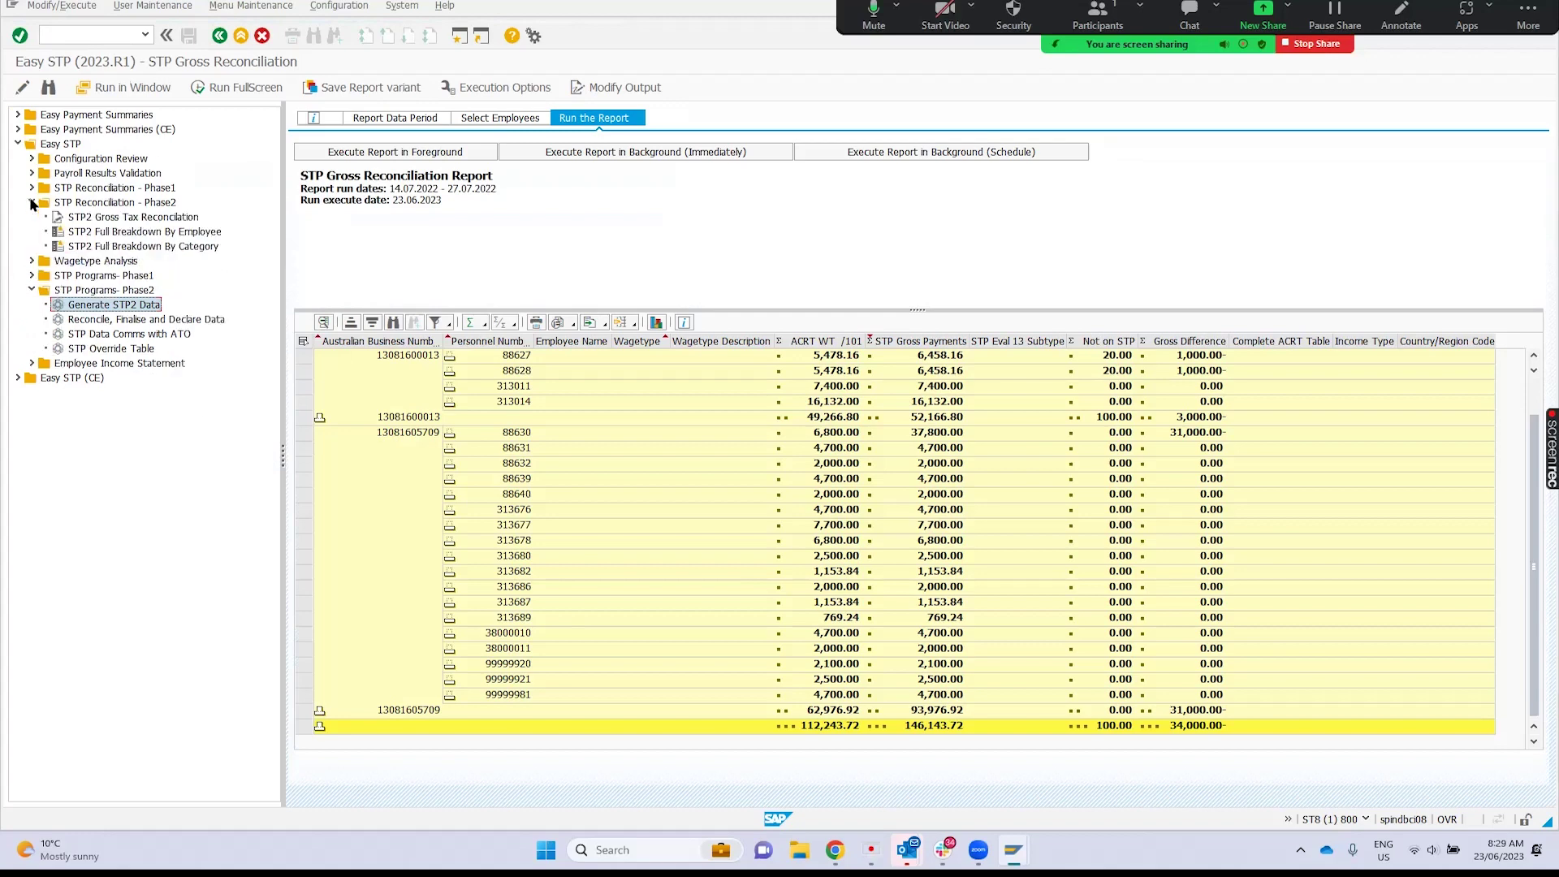
{"action": "double_click", "coordinate": [115, 218]}
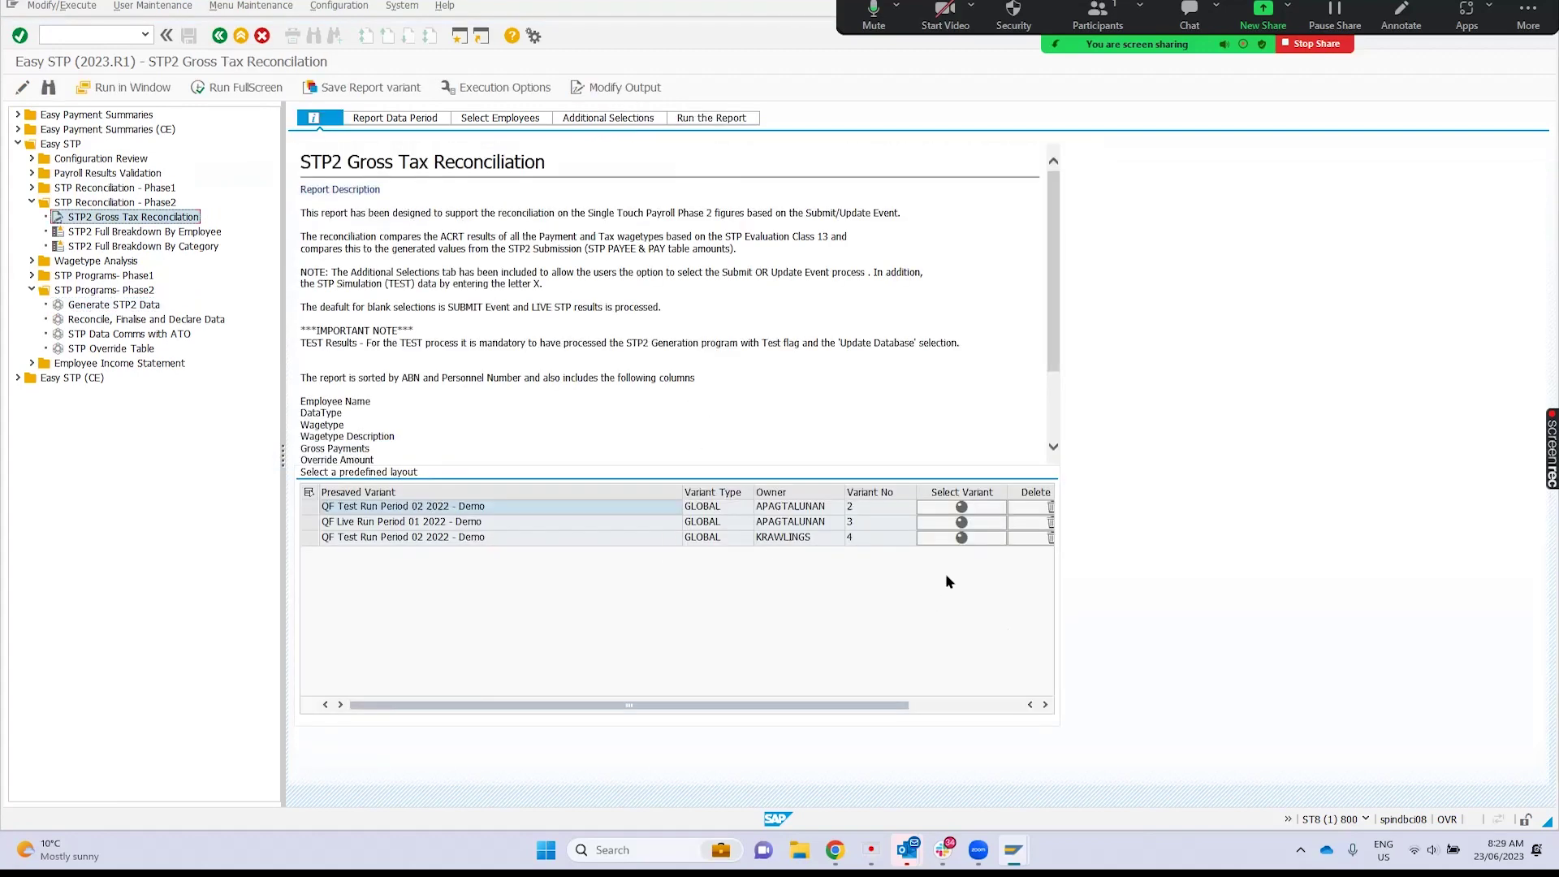
{"action": "left_click", "coordinate": [960, 537]}
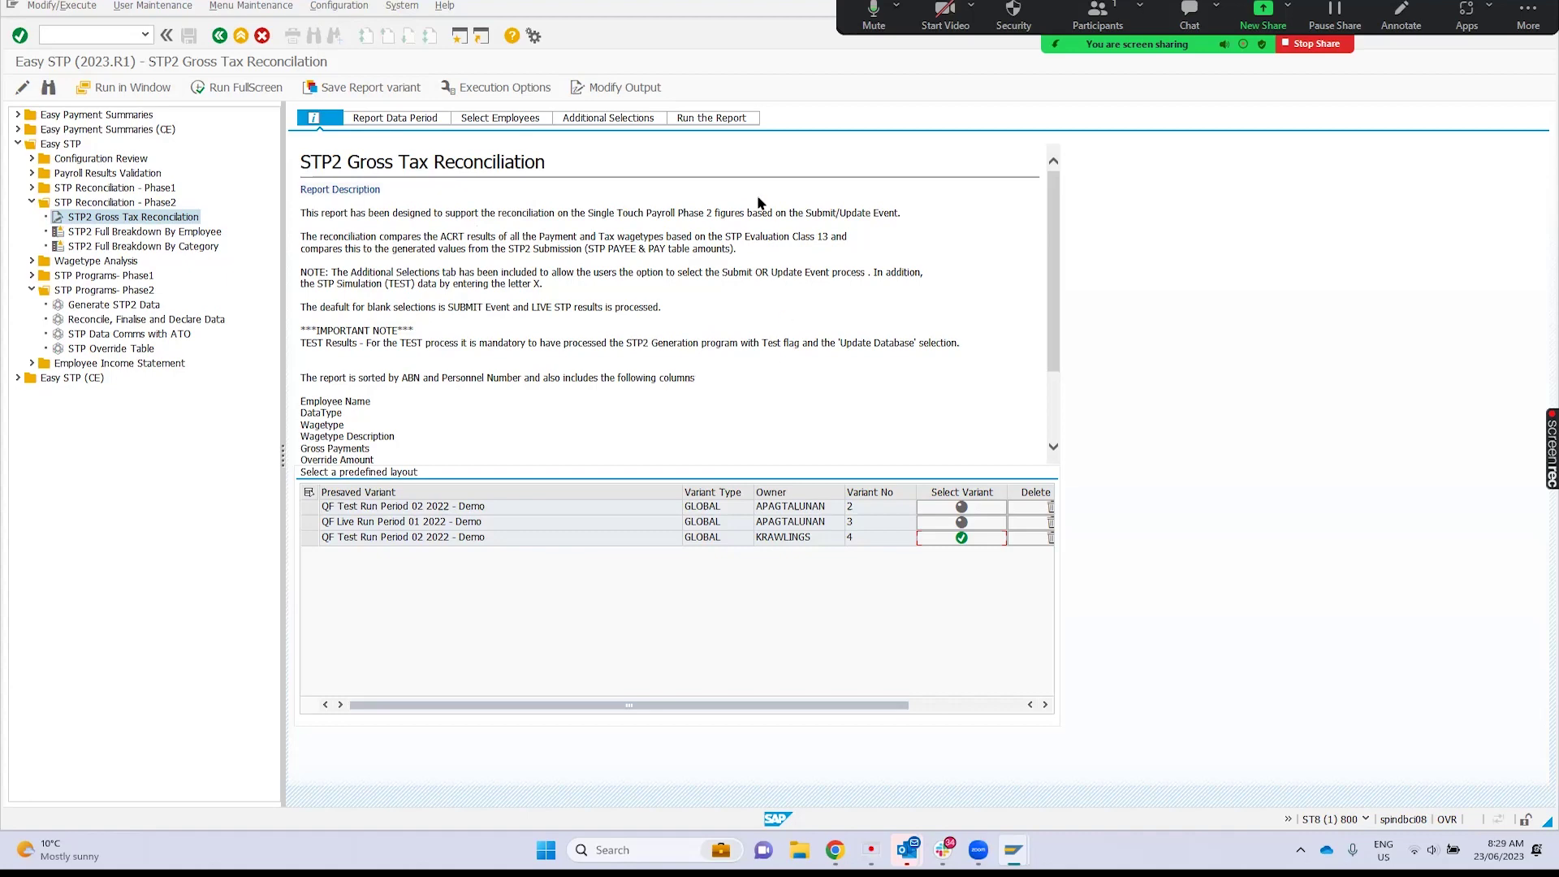
Step: Confirm STP - Test Run is X and run the reconciliation in the foreground
{"action": "left_click", "coordinate": [593, 120]}
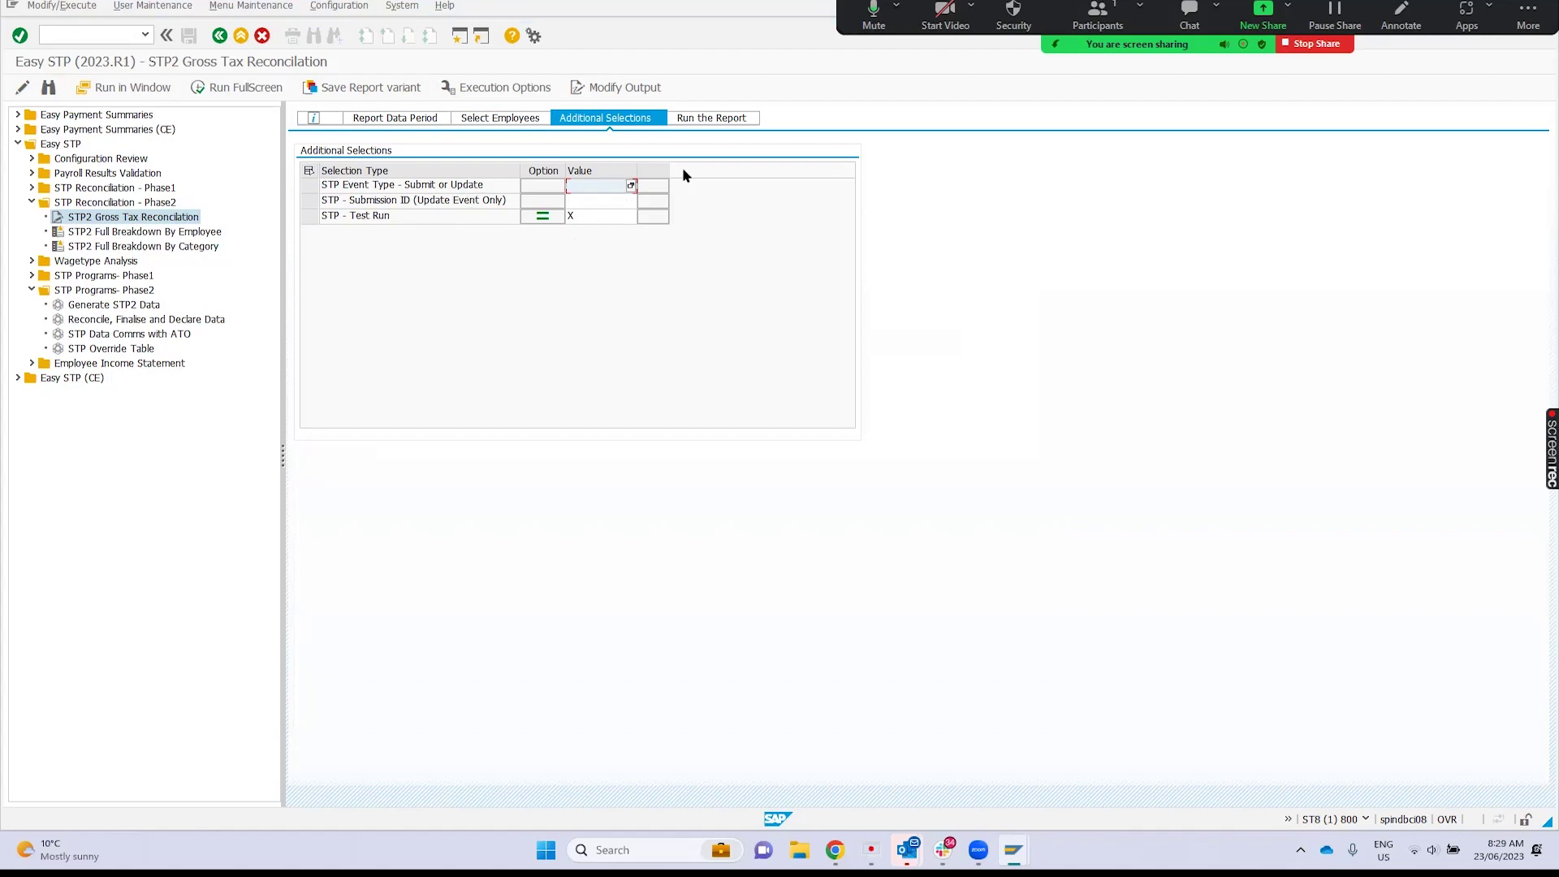
{"action": "left_click", "coordinate": [695, 119]}
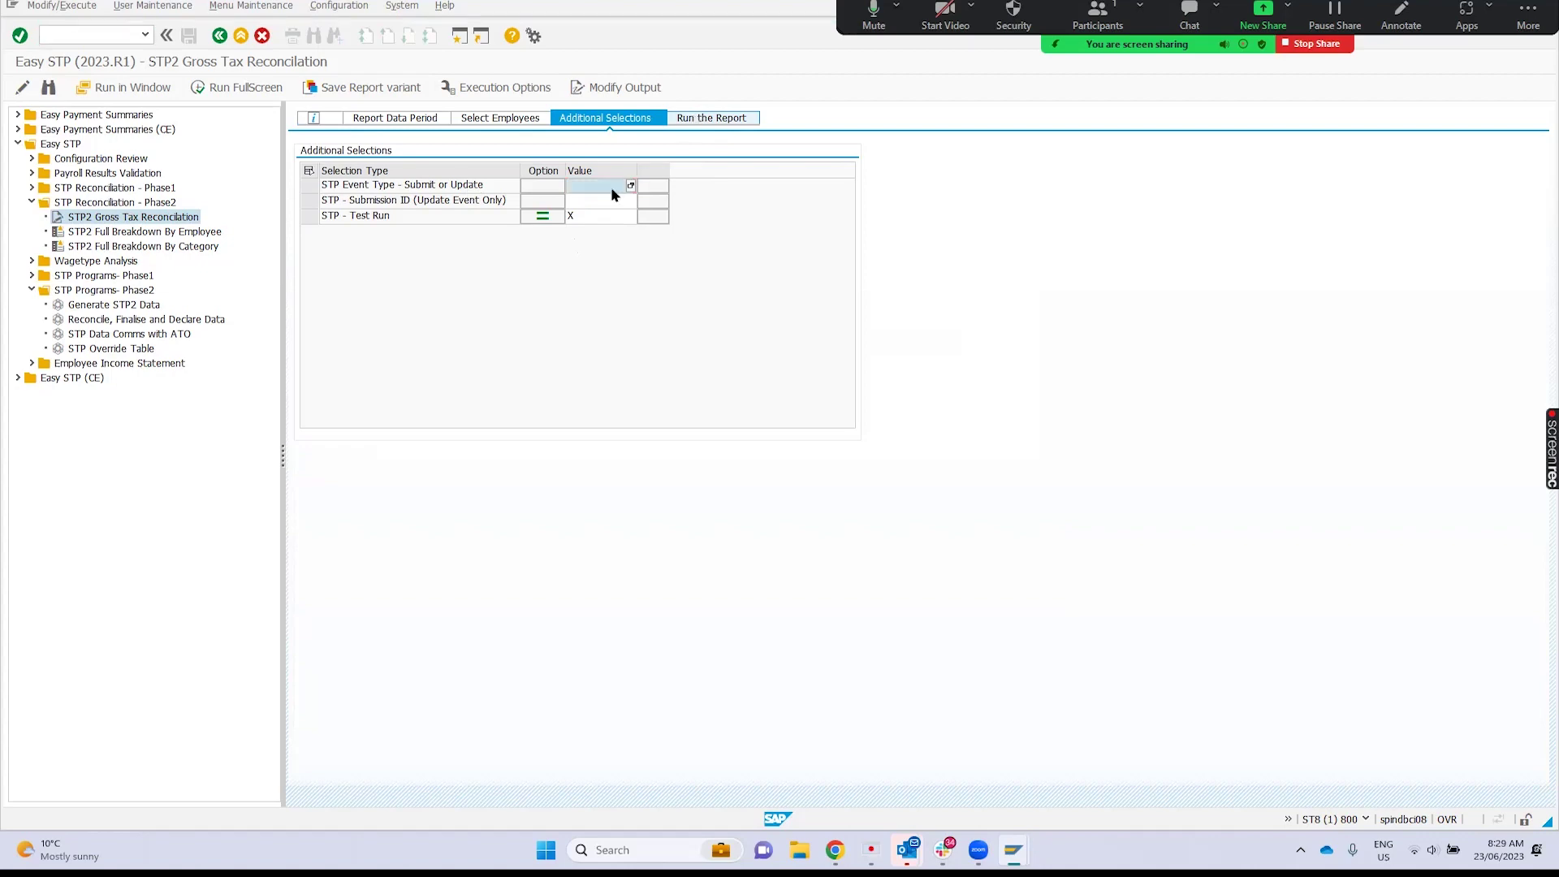
{"action": "left_click", "coordinate": [328, 159]}
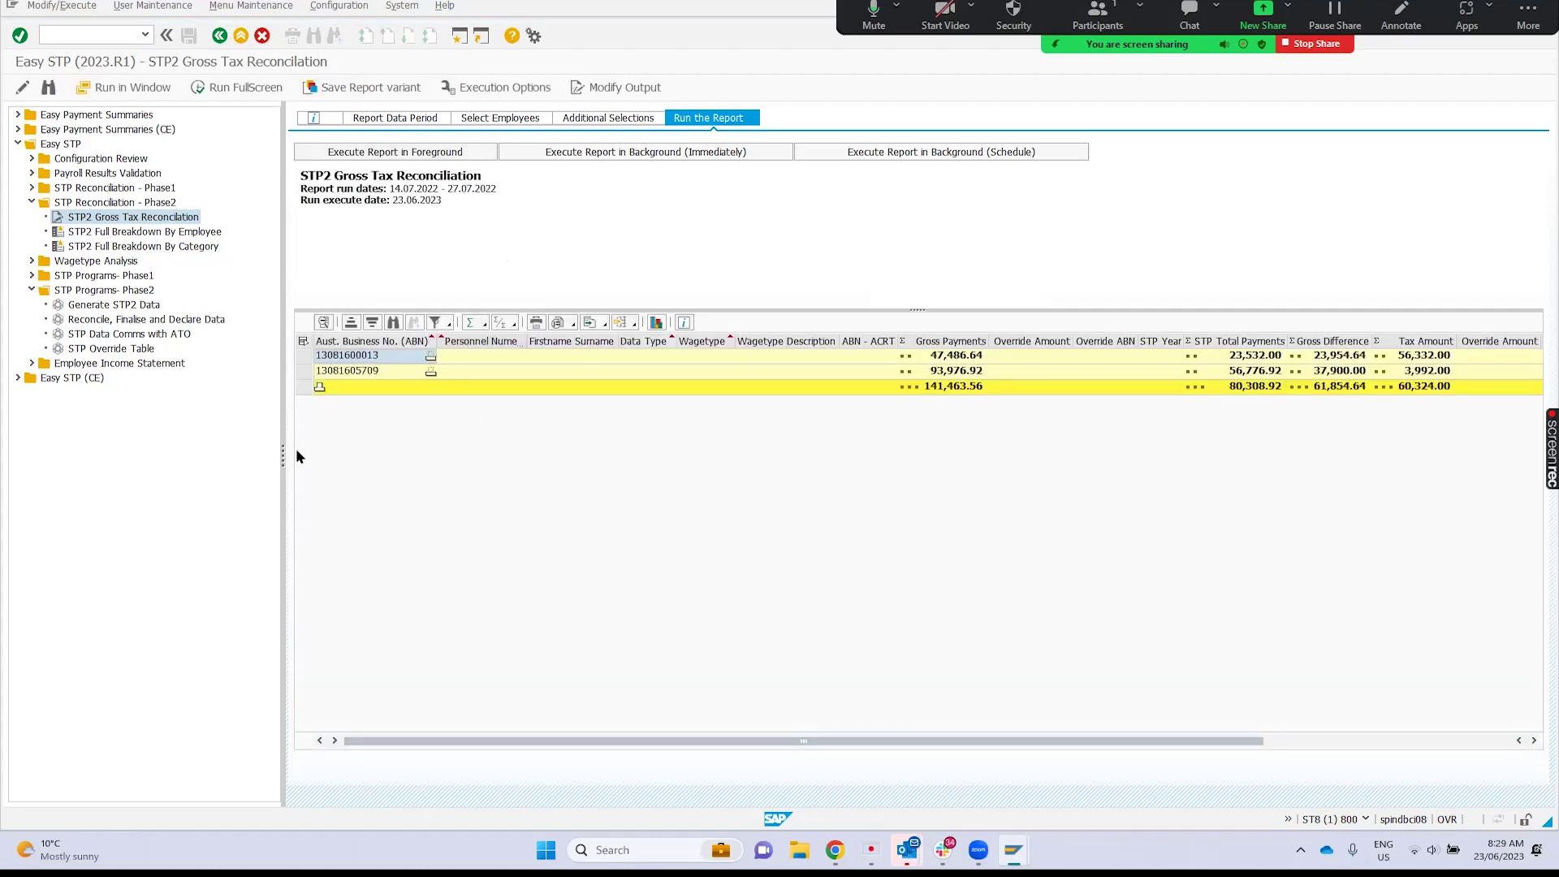
Step: Collapse the navigation tree fully and review the Report Data Period settings
{"action": "left_click_drag", "start_coordinate": [283, 445], "coordinate": [96, 424]}
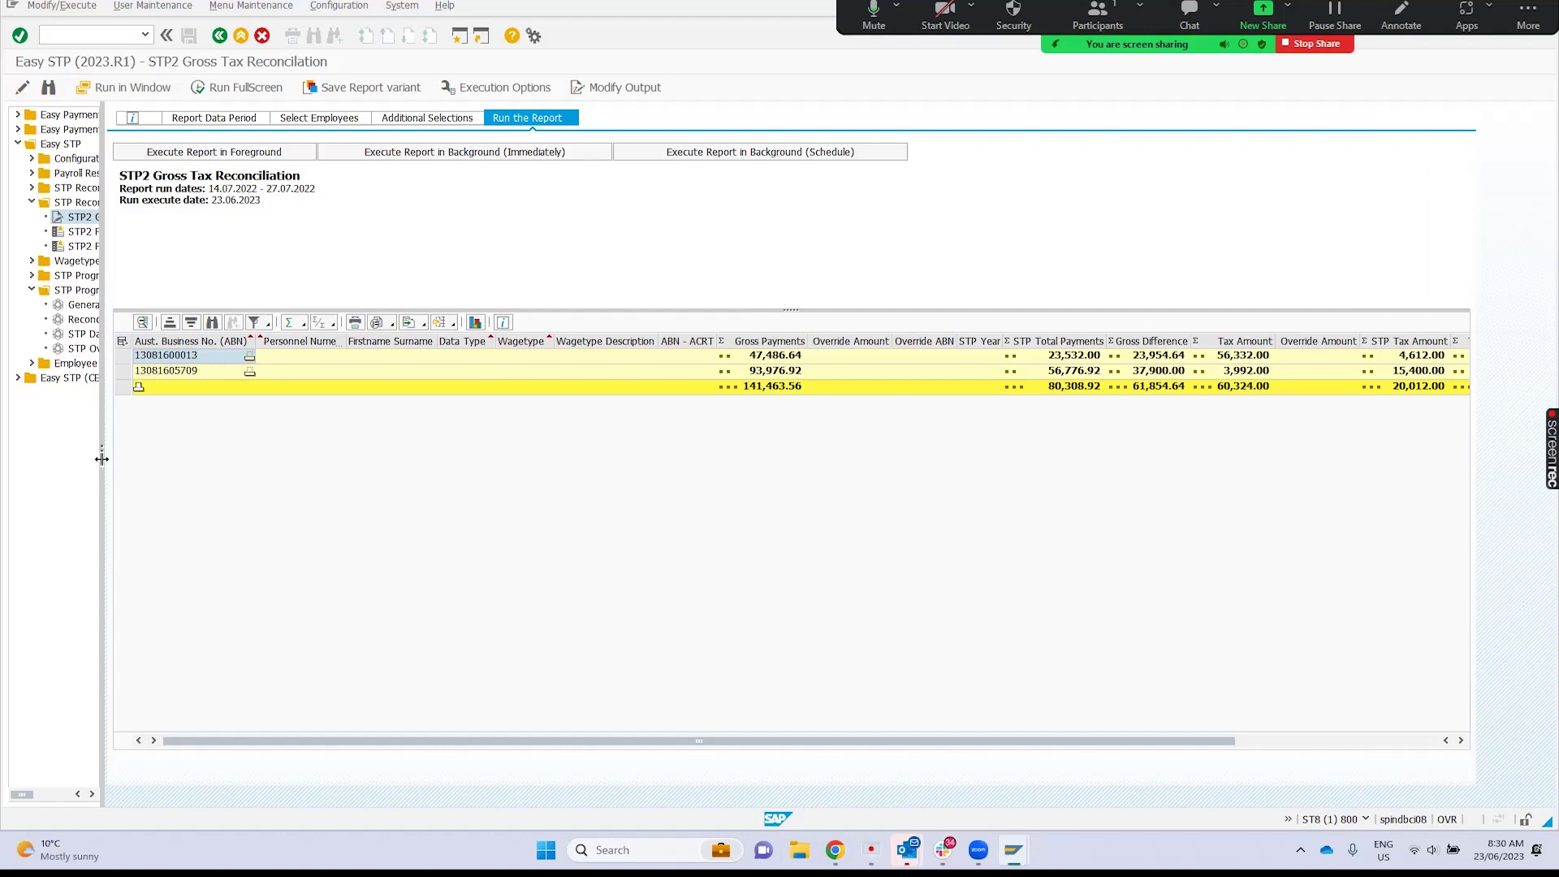
{"action": "left_click_drag", "start_coordinate": [101, 459], "coordinate": [32, 451]}
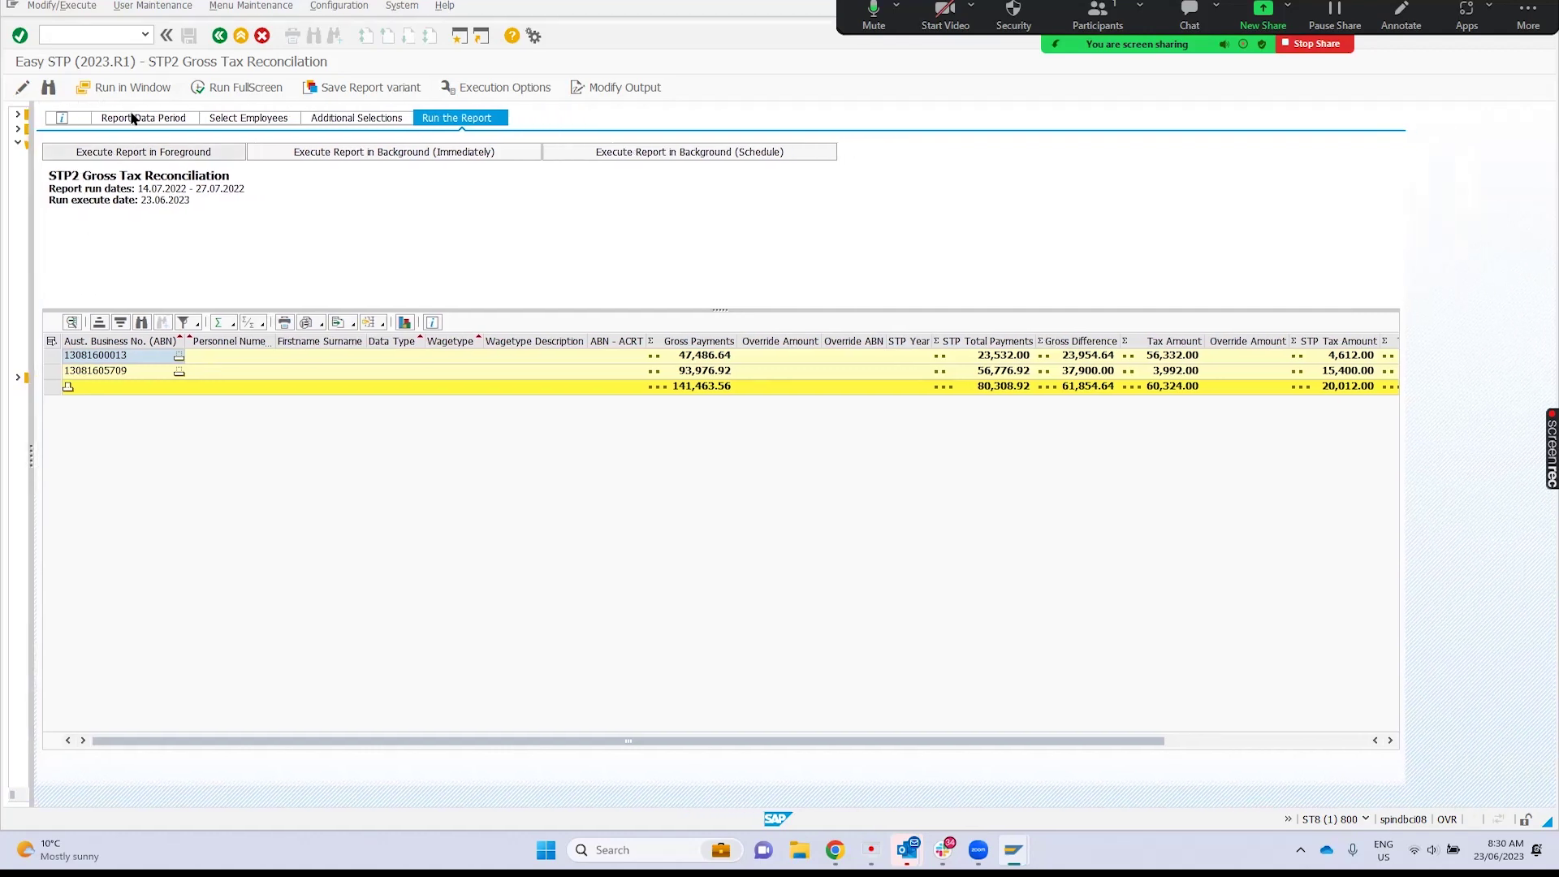
{"action": "left_click", "coordinate": [132, 117]}
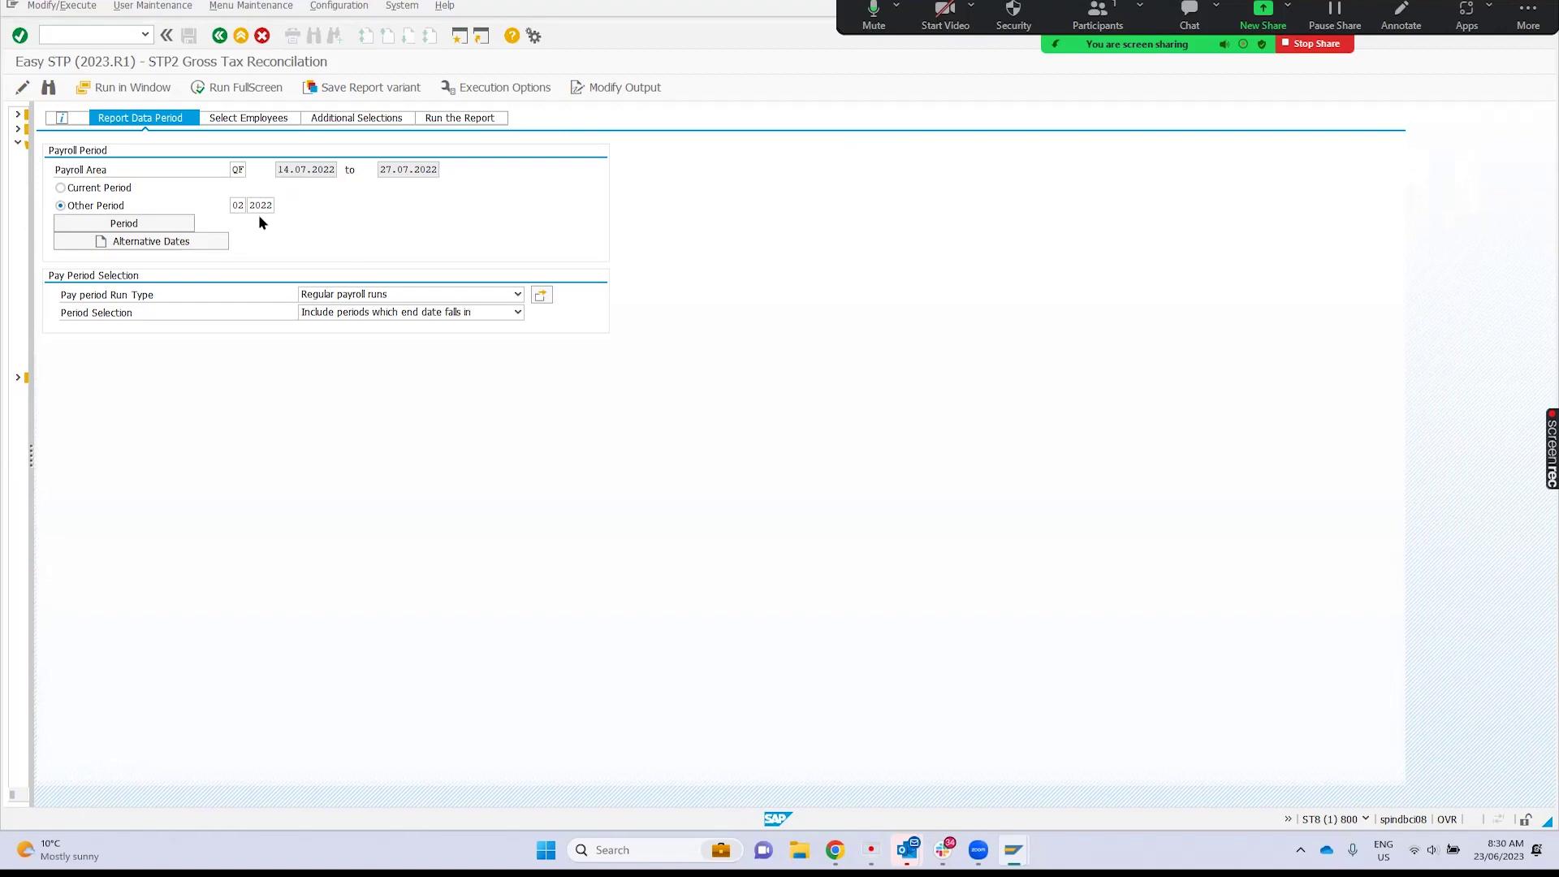
Step: Return to the reconciliation results: two ABNs, 141,463.56 gross against 80,308.92 STP total payments
{"action": "left_click", "coordinate": [461, 118]}
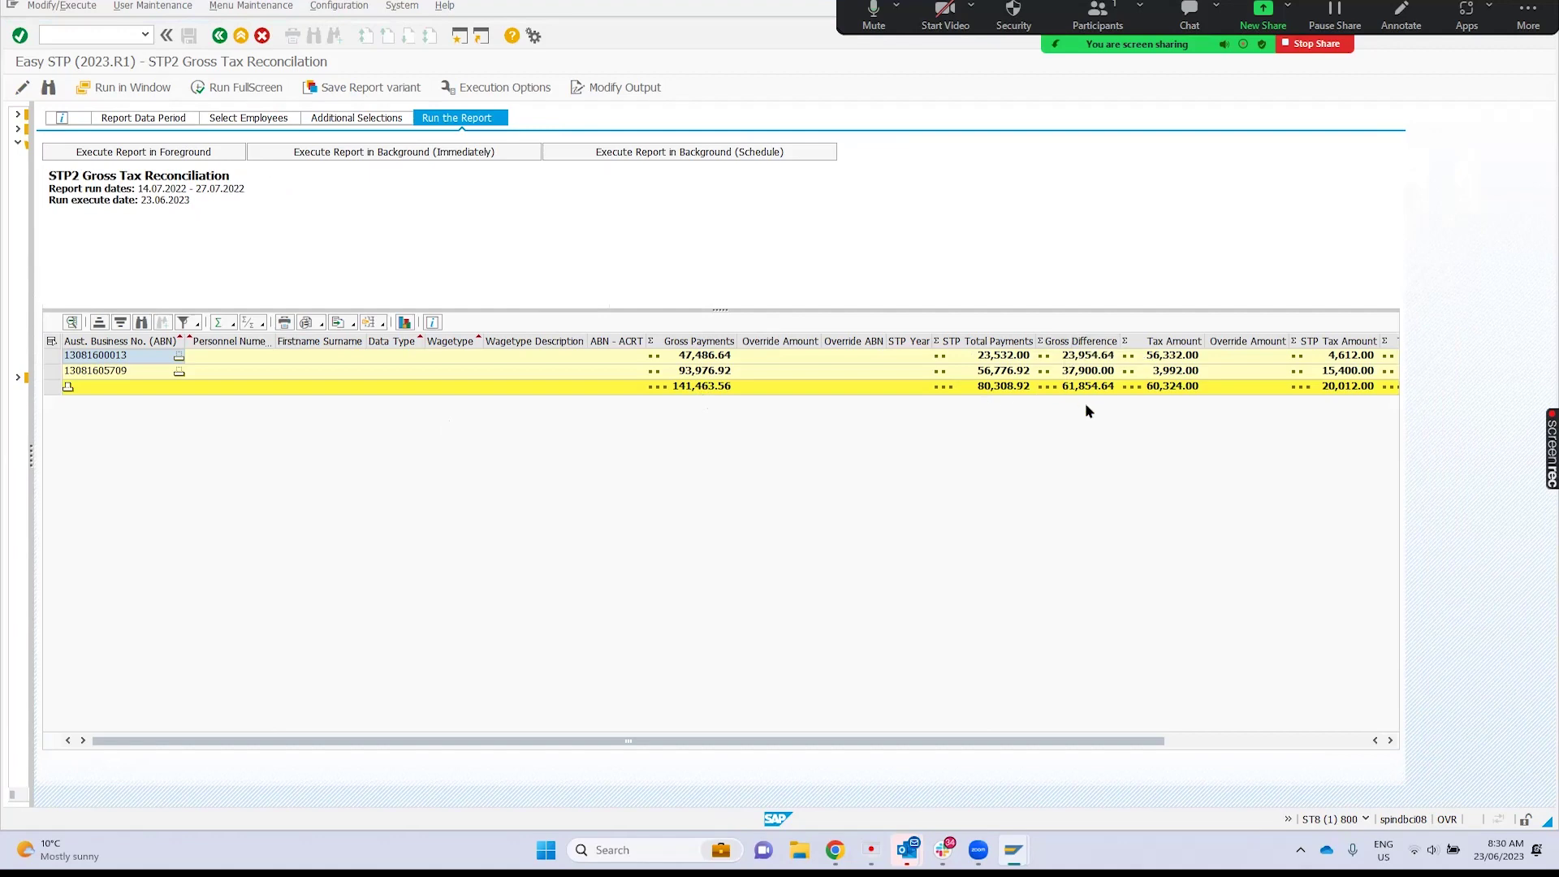
{"action": "left_click_drag", "start_coordinate": [1164, 735], "coordinate": [1395, 745]}
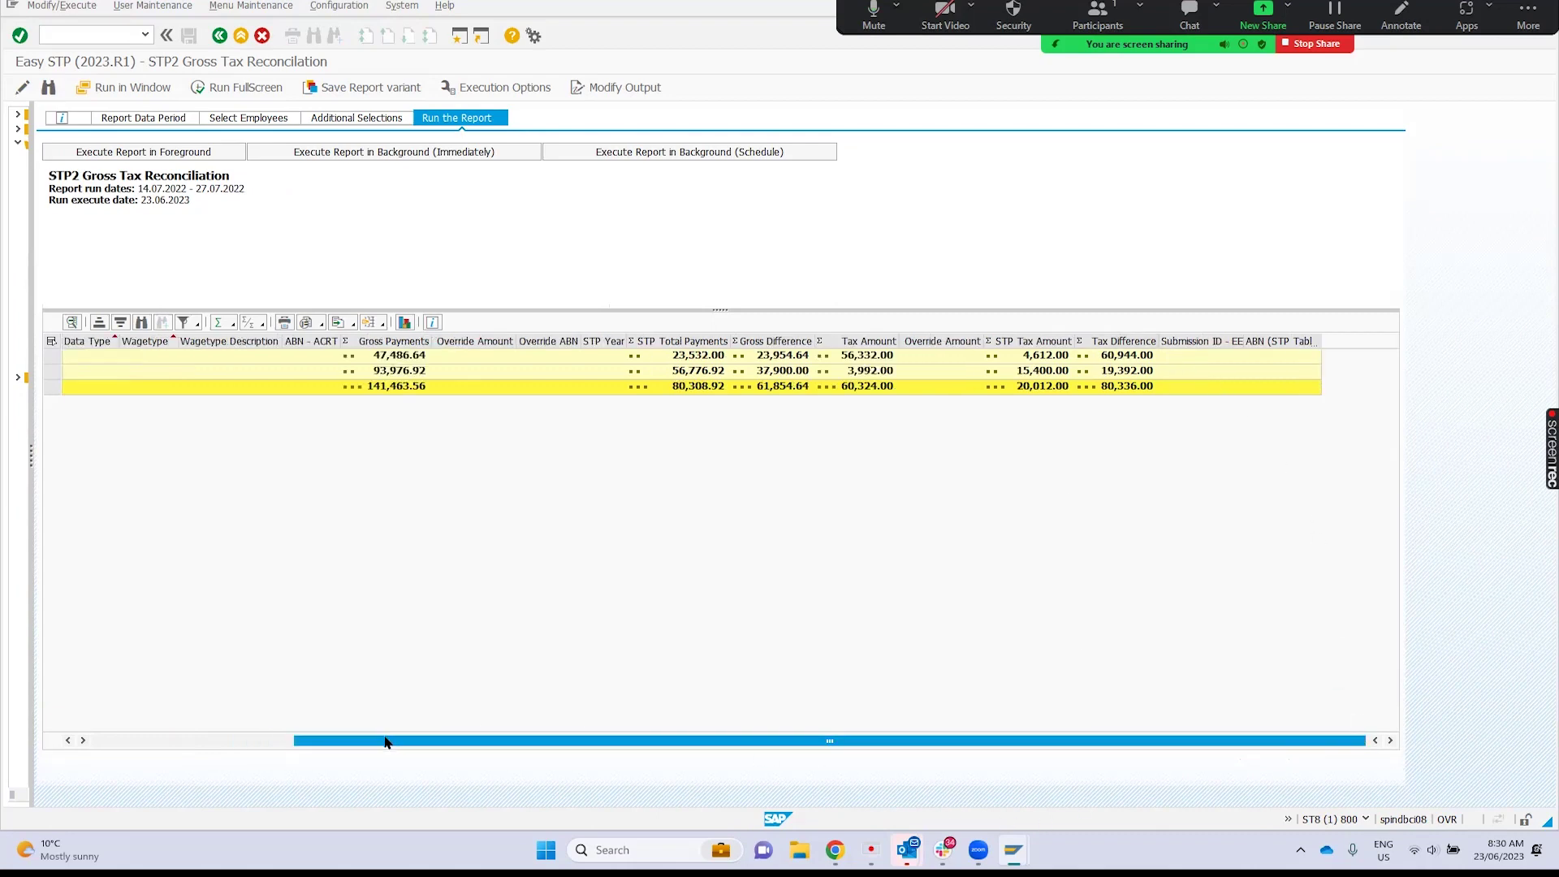
{"action": "left_click_drag", "start_coordinate": [385, 742], "coordinate": [97, 735]}
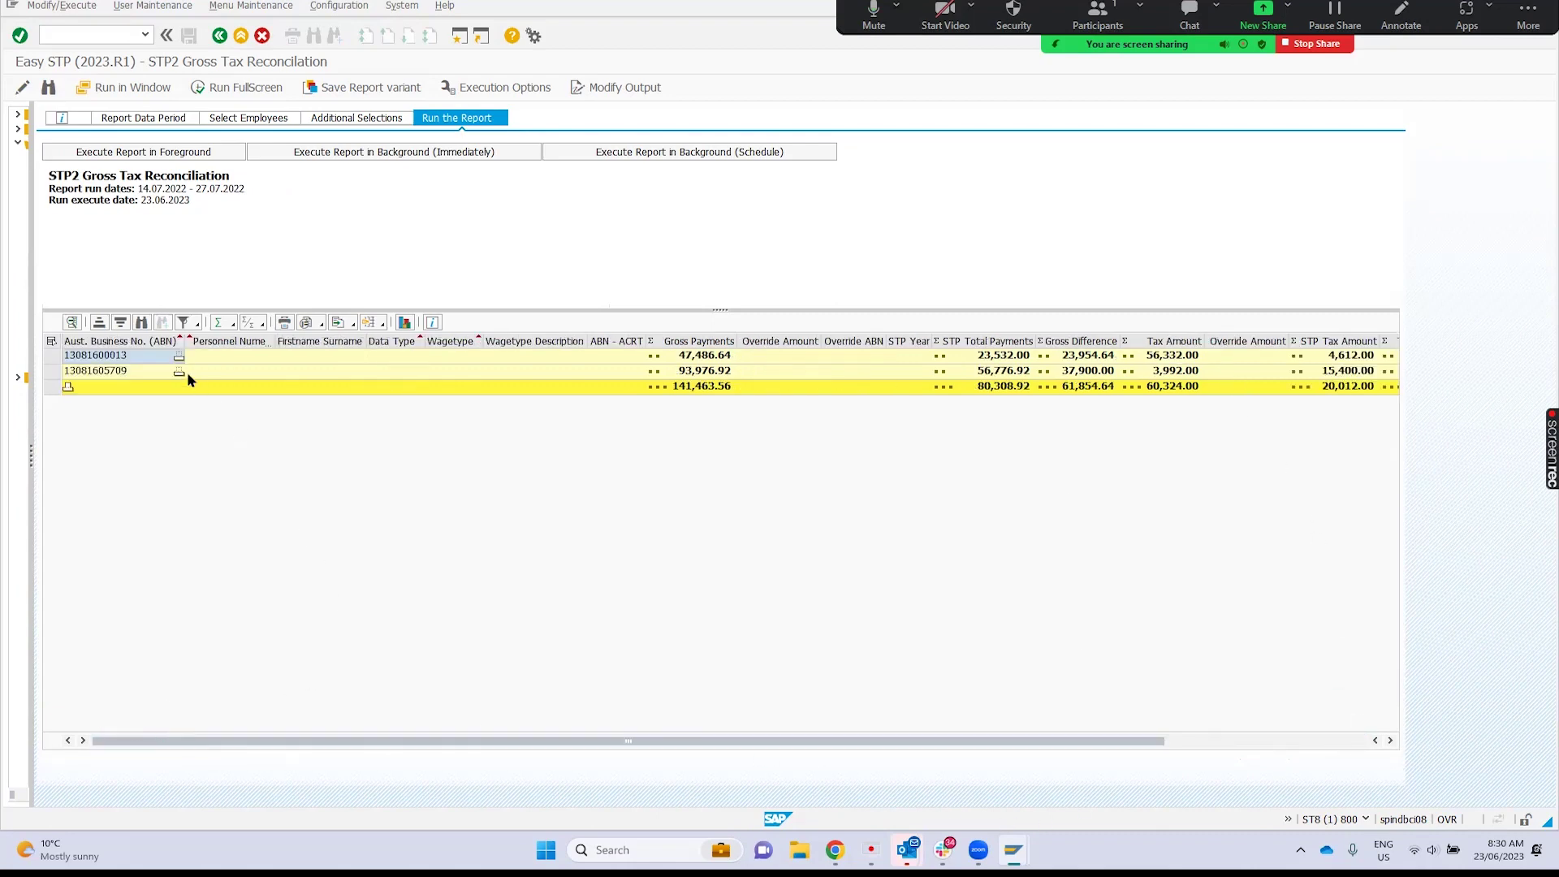
{"action": "left_click", "coordinate": [178, 362]}
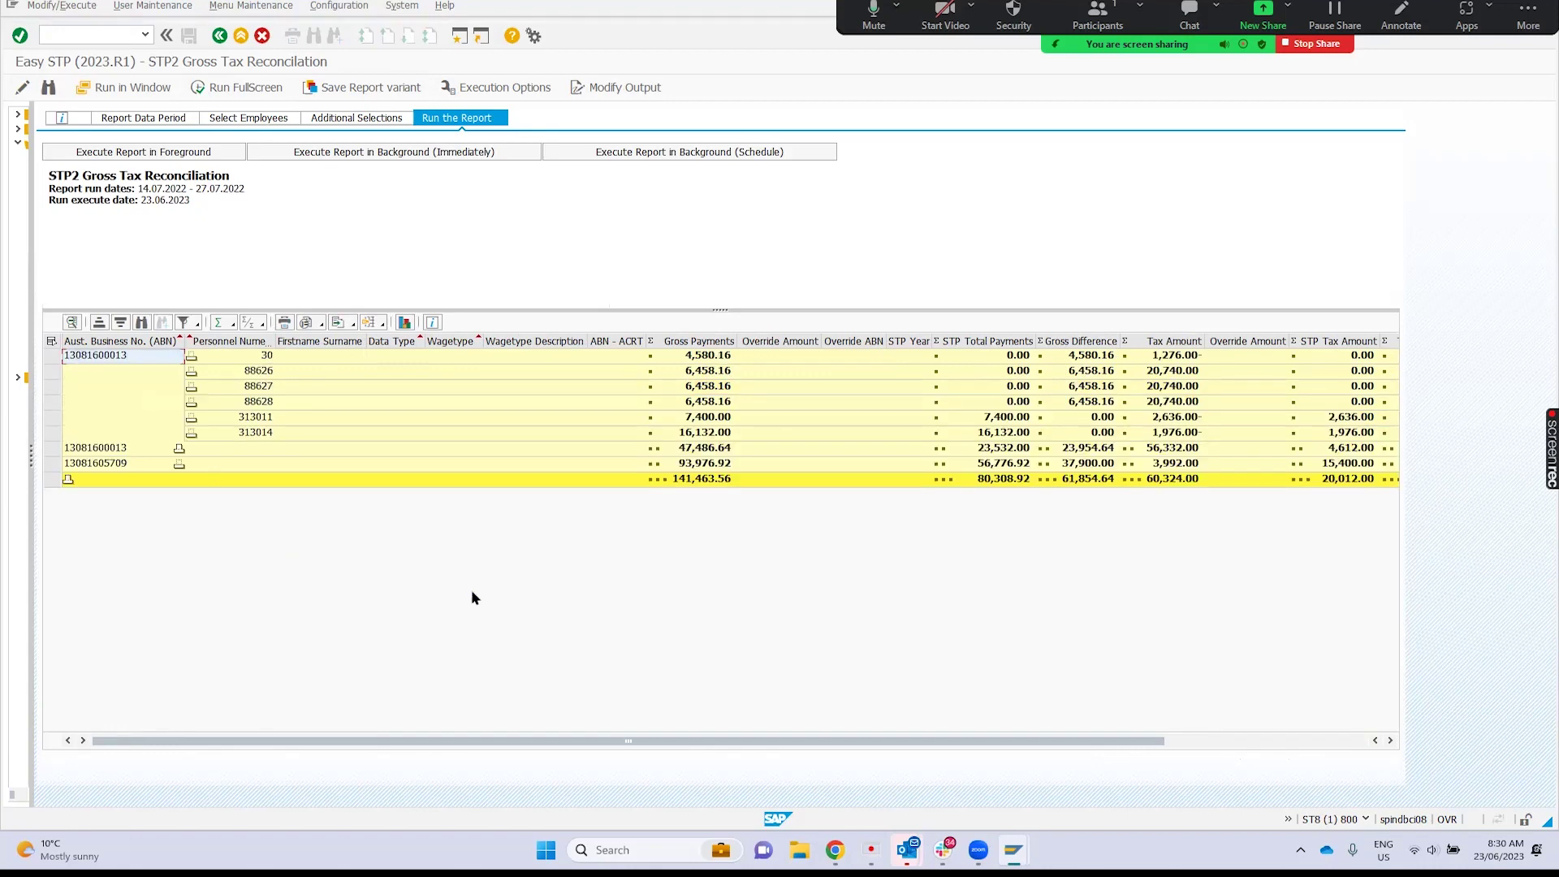
{"action": "left_click", "coordinate": [191, 355]}
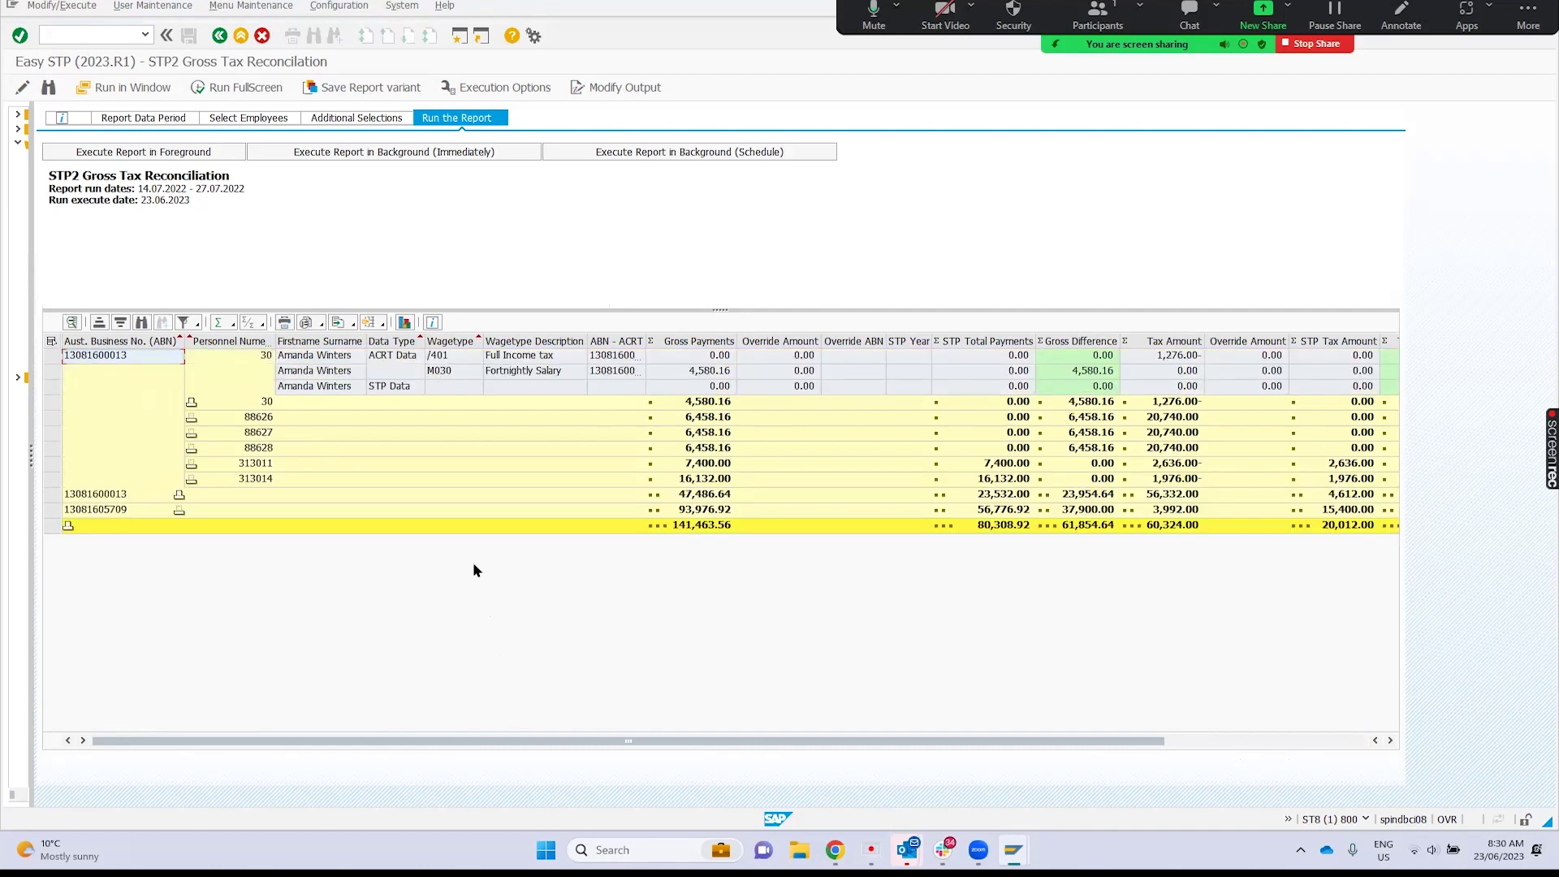
{"action": "left_click", "coordinate": [1274, 741]}
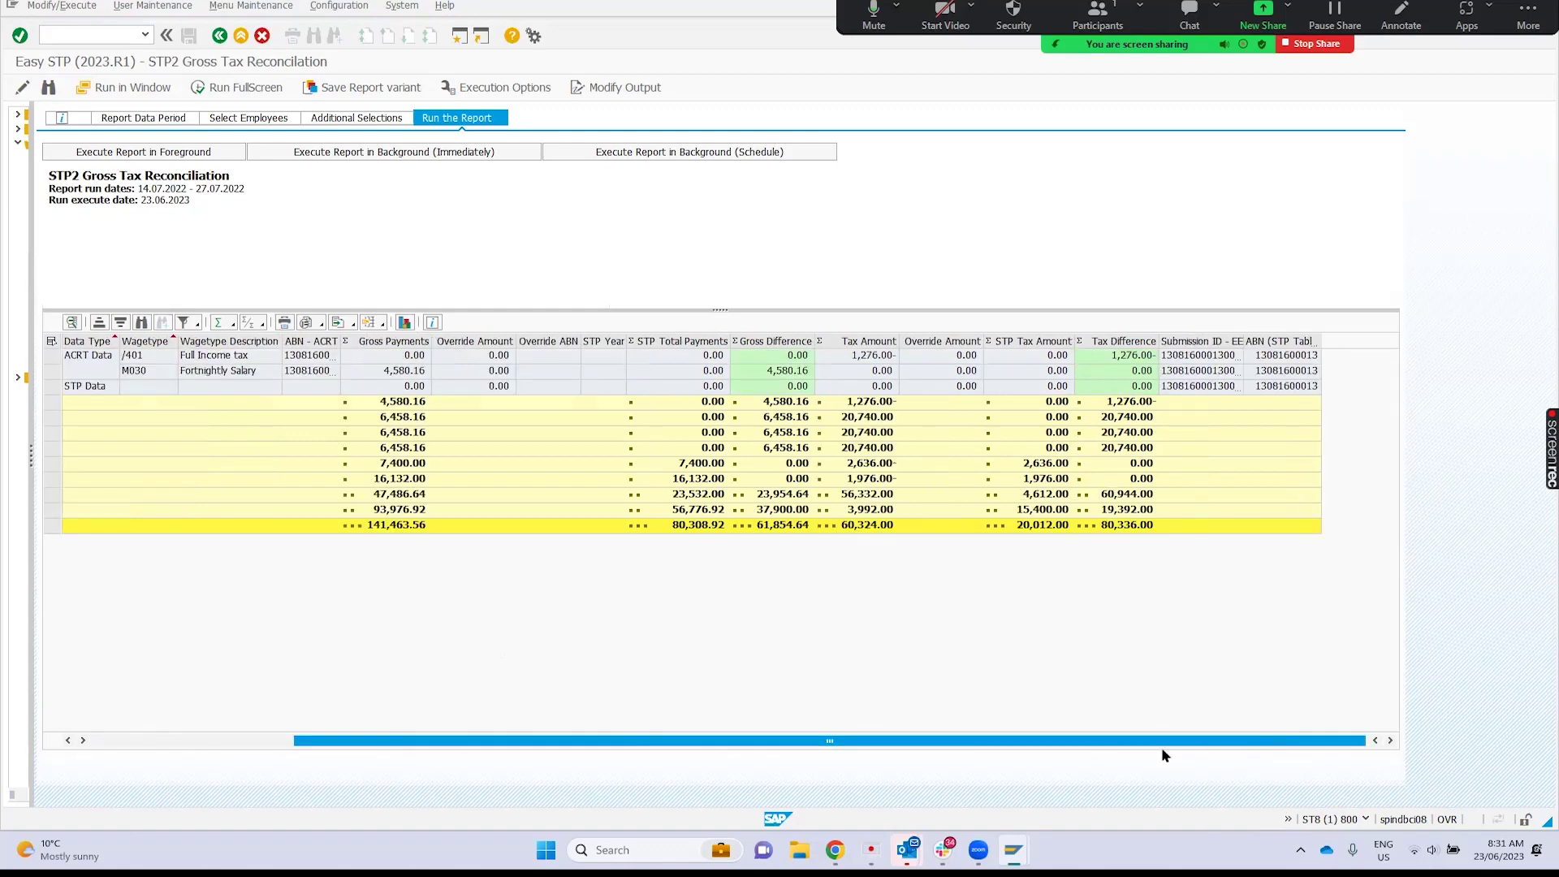
{"action": "left_click_drag", "start_coordinate": [1161, 743], "coordinate": [752, 711]}
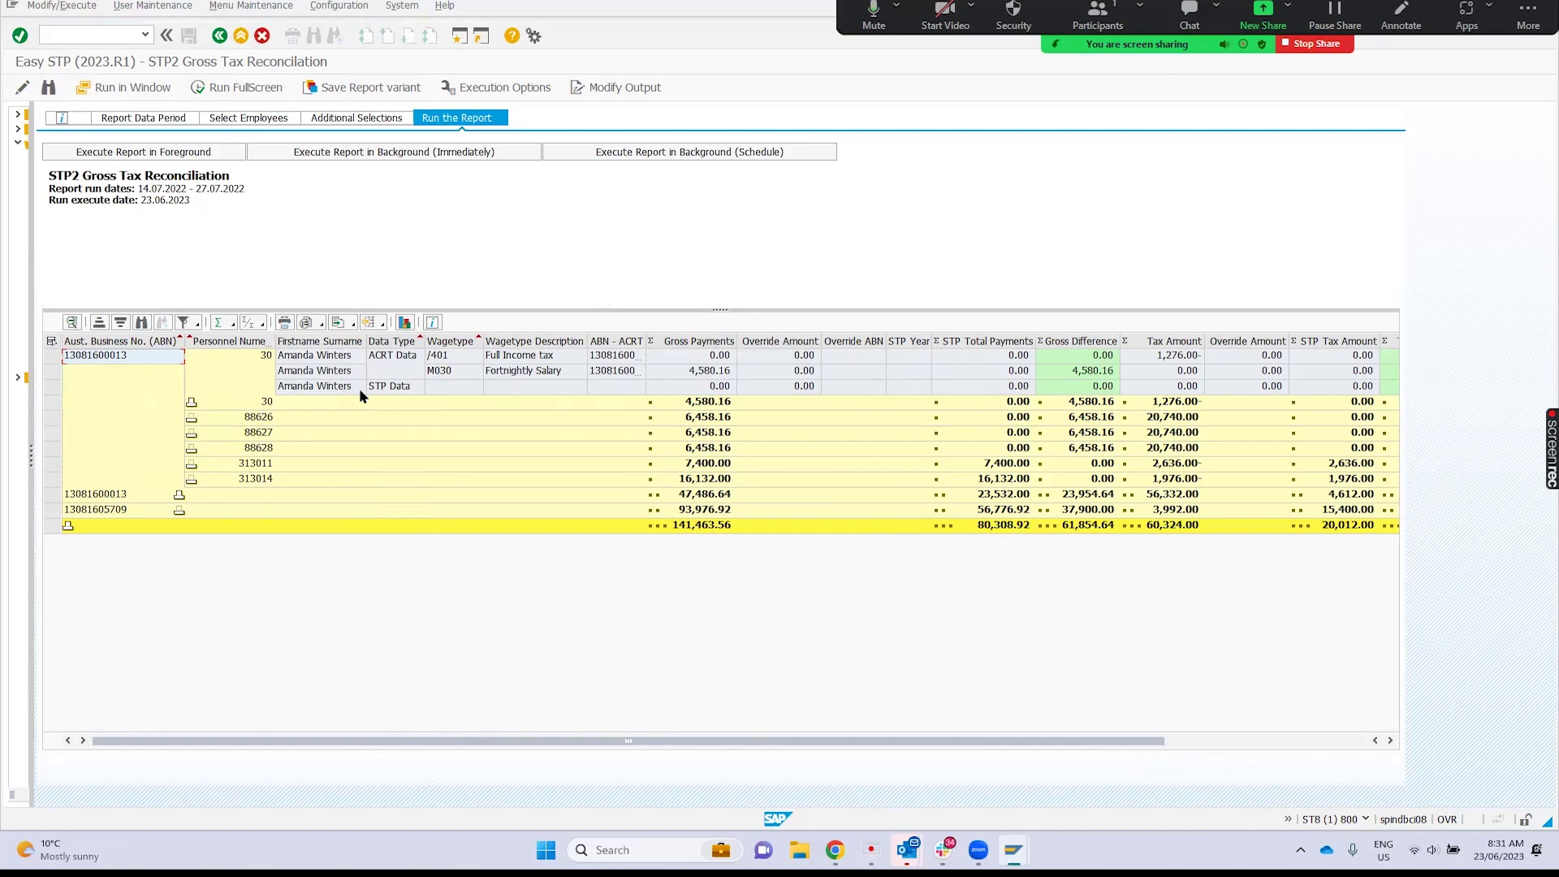
Step: Select personnel 30's STP Data row, collapse its details, and expand personnel 313011
{"action": "left_click", "coordinate": [47, 386]}
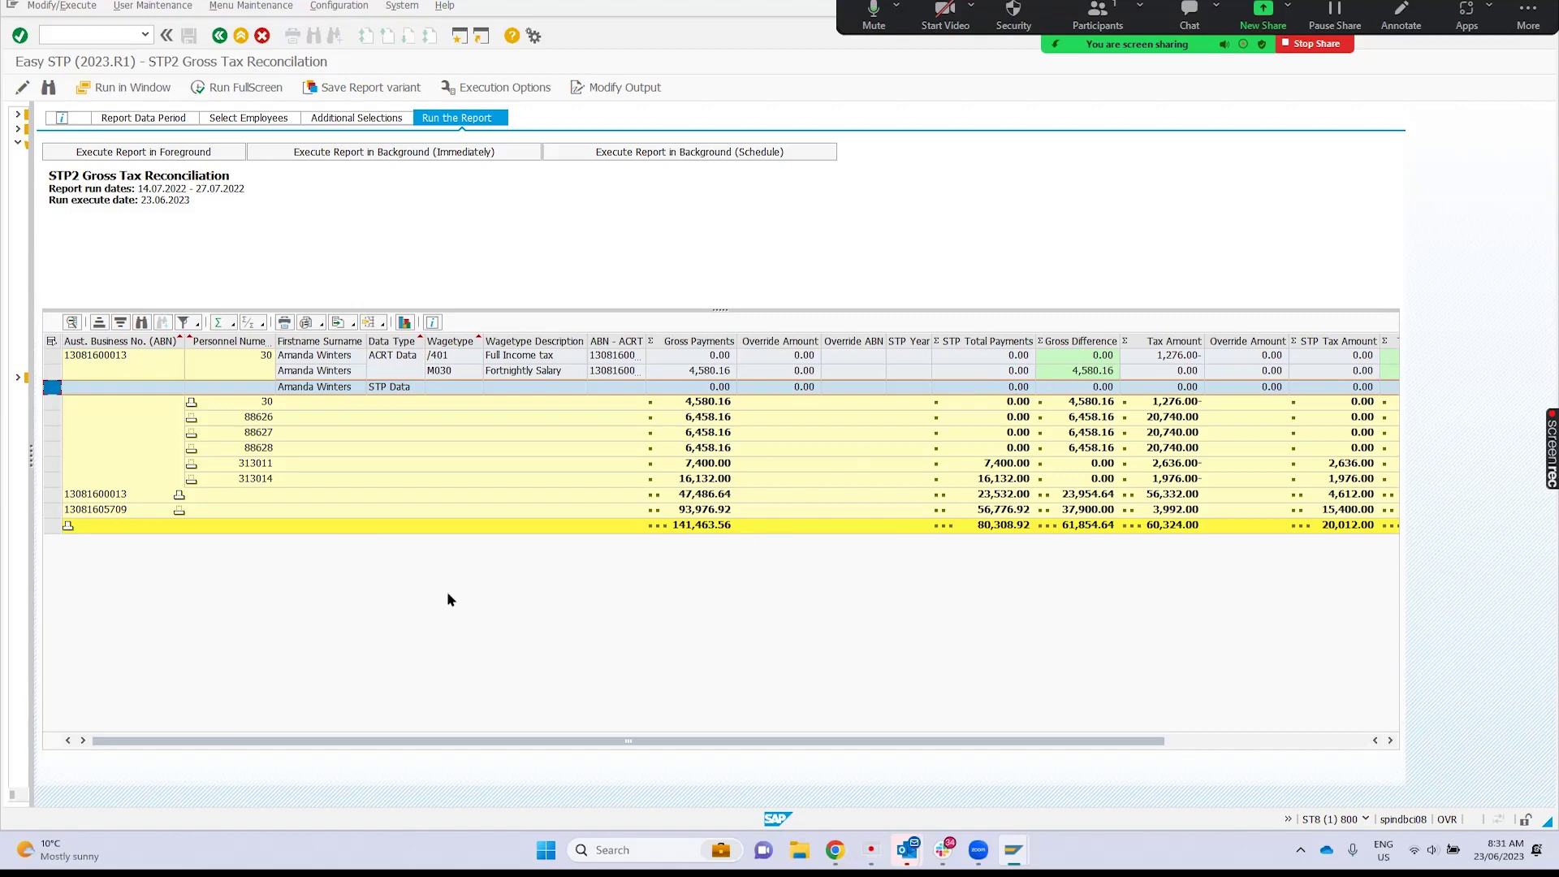
{"action": "left_click", "coordinate": [192, 406]}
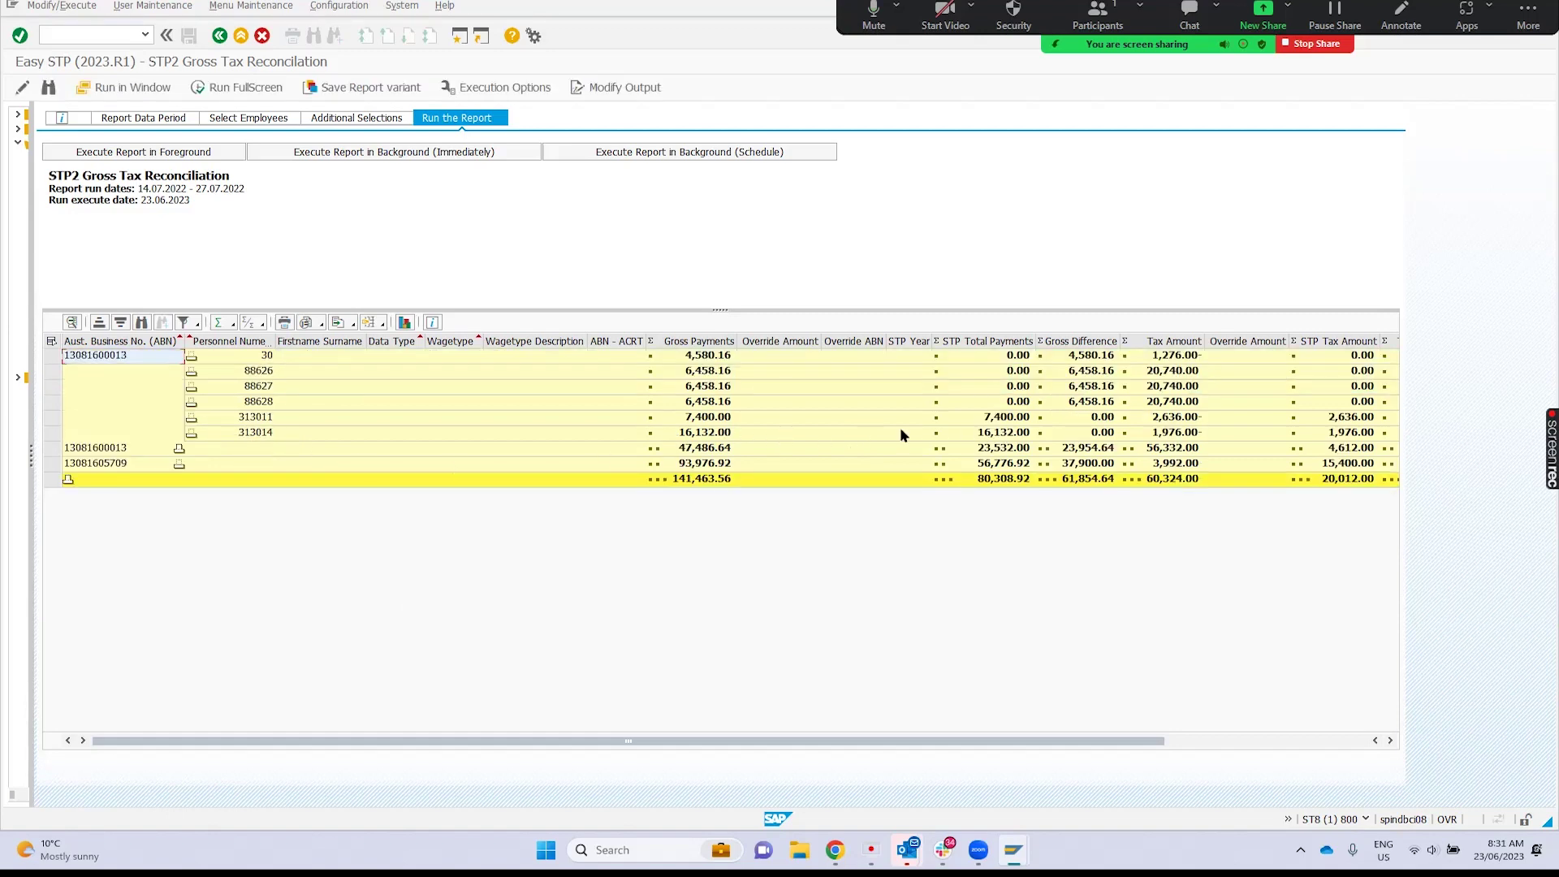
{"action": "left_click", "coordinate": [191, 420]}
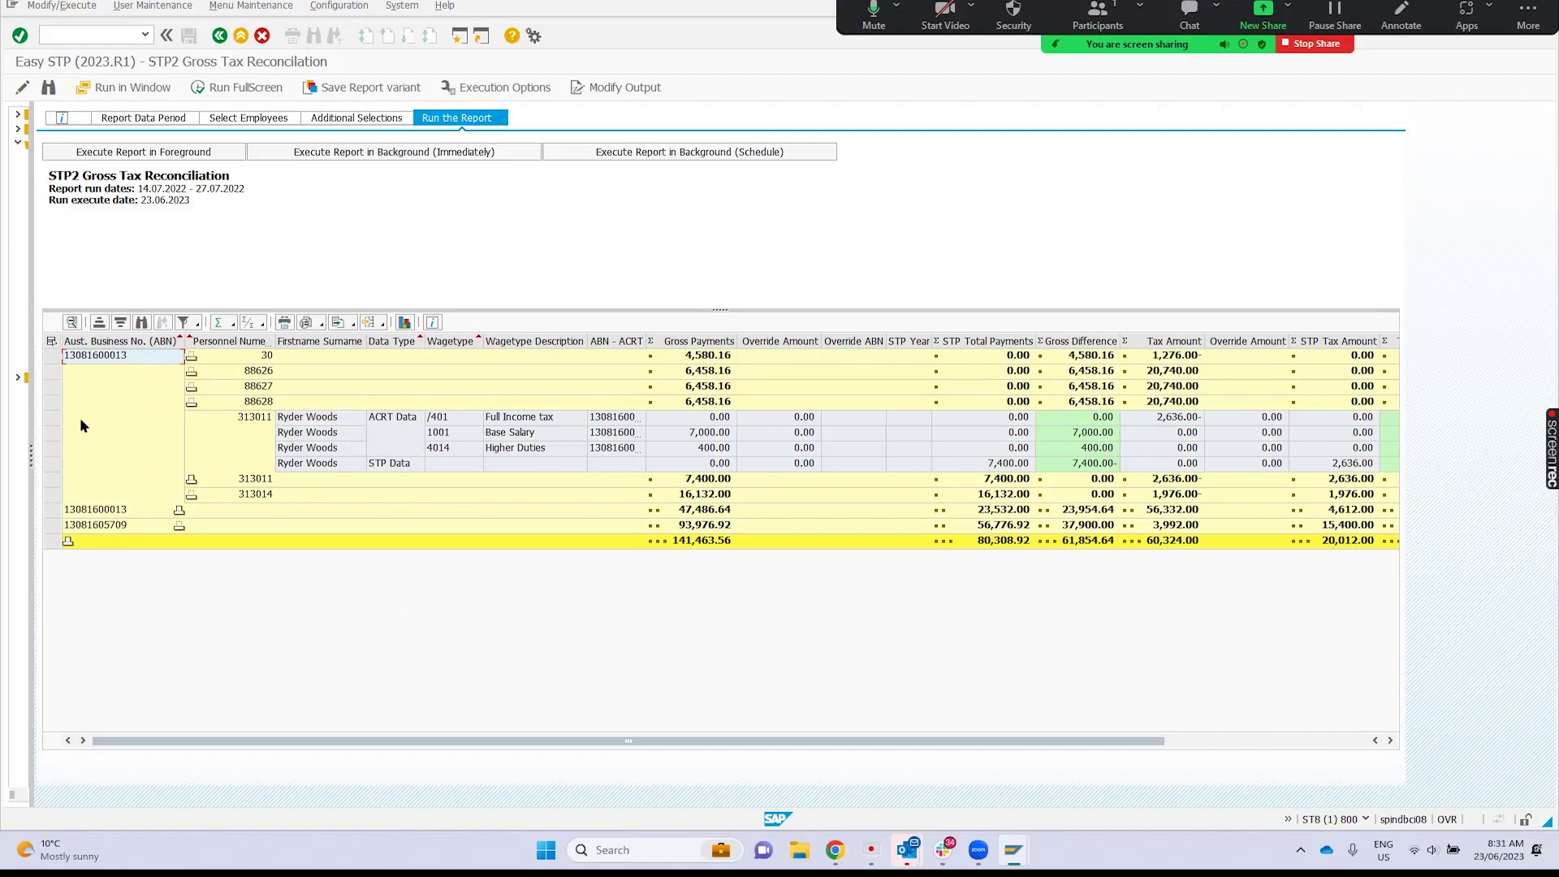
Step: Select personnel 313011's Full Income tax, subtotal and STP Data rows
{"action": "left_click", "coordinate": [52, 417]}
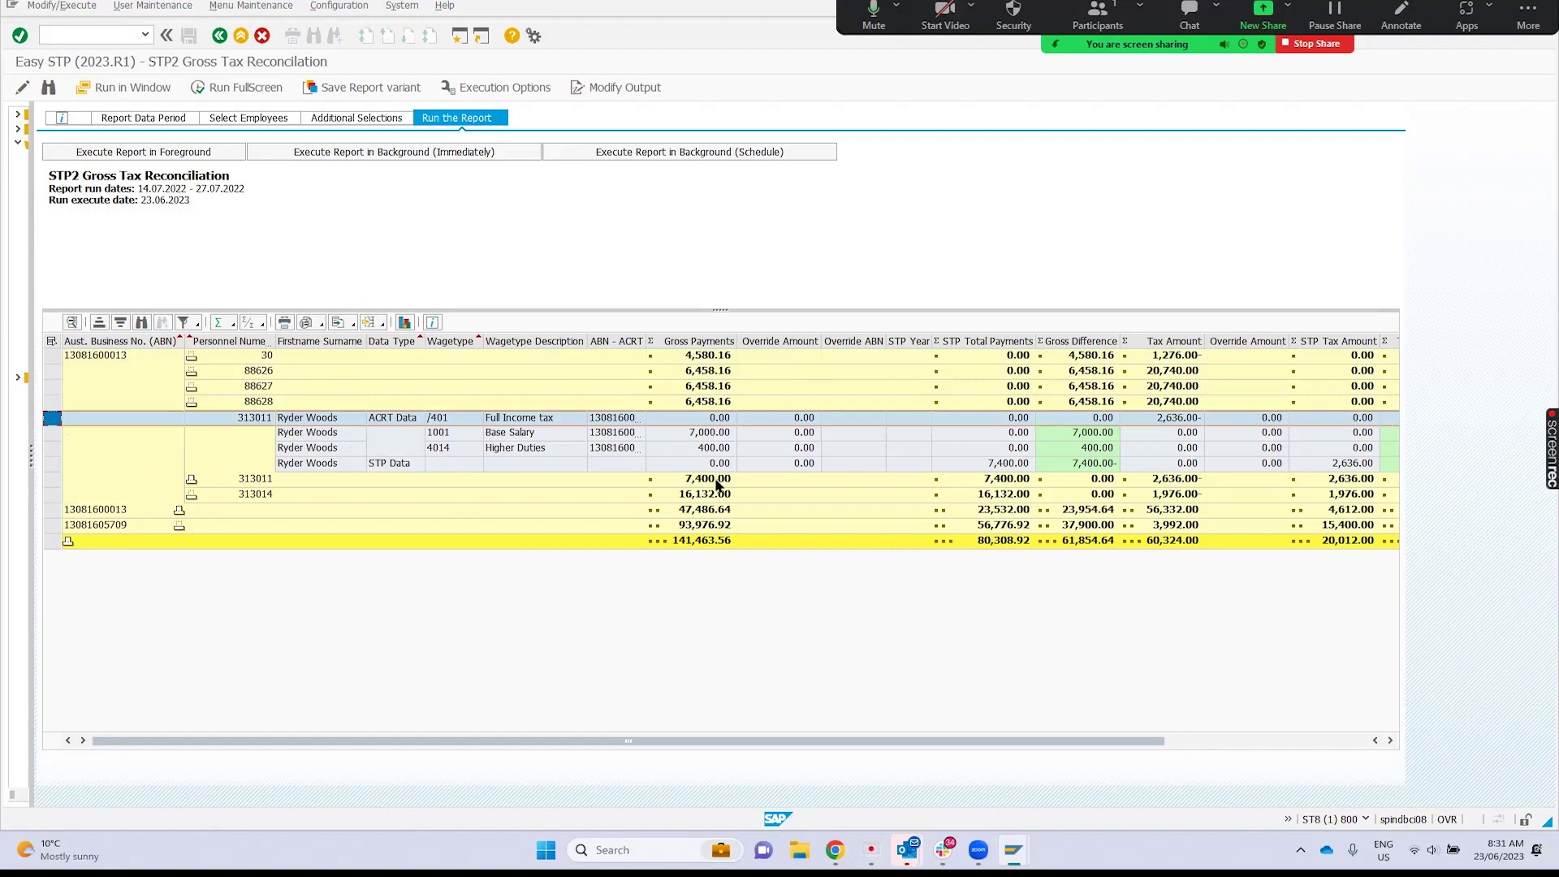
{"action": "left_click", "coordinate": [51, 478]}
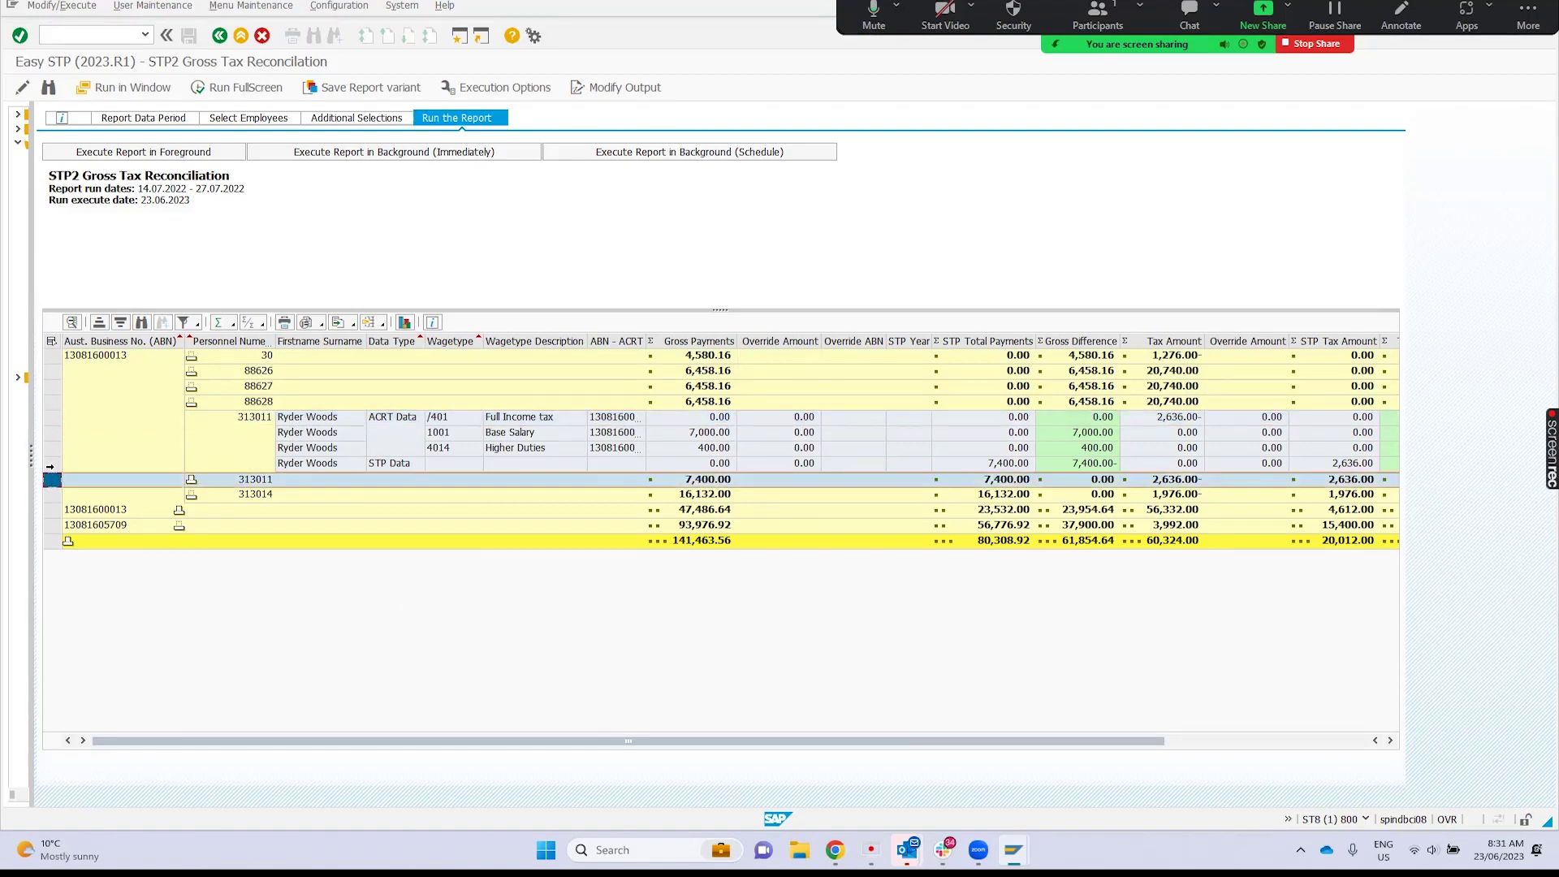
{"action": "left_click", "coordinate": [51, 464]}
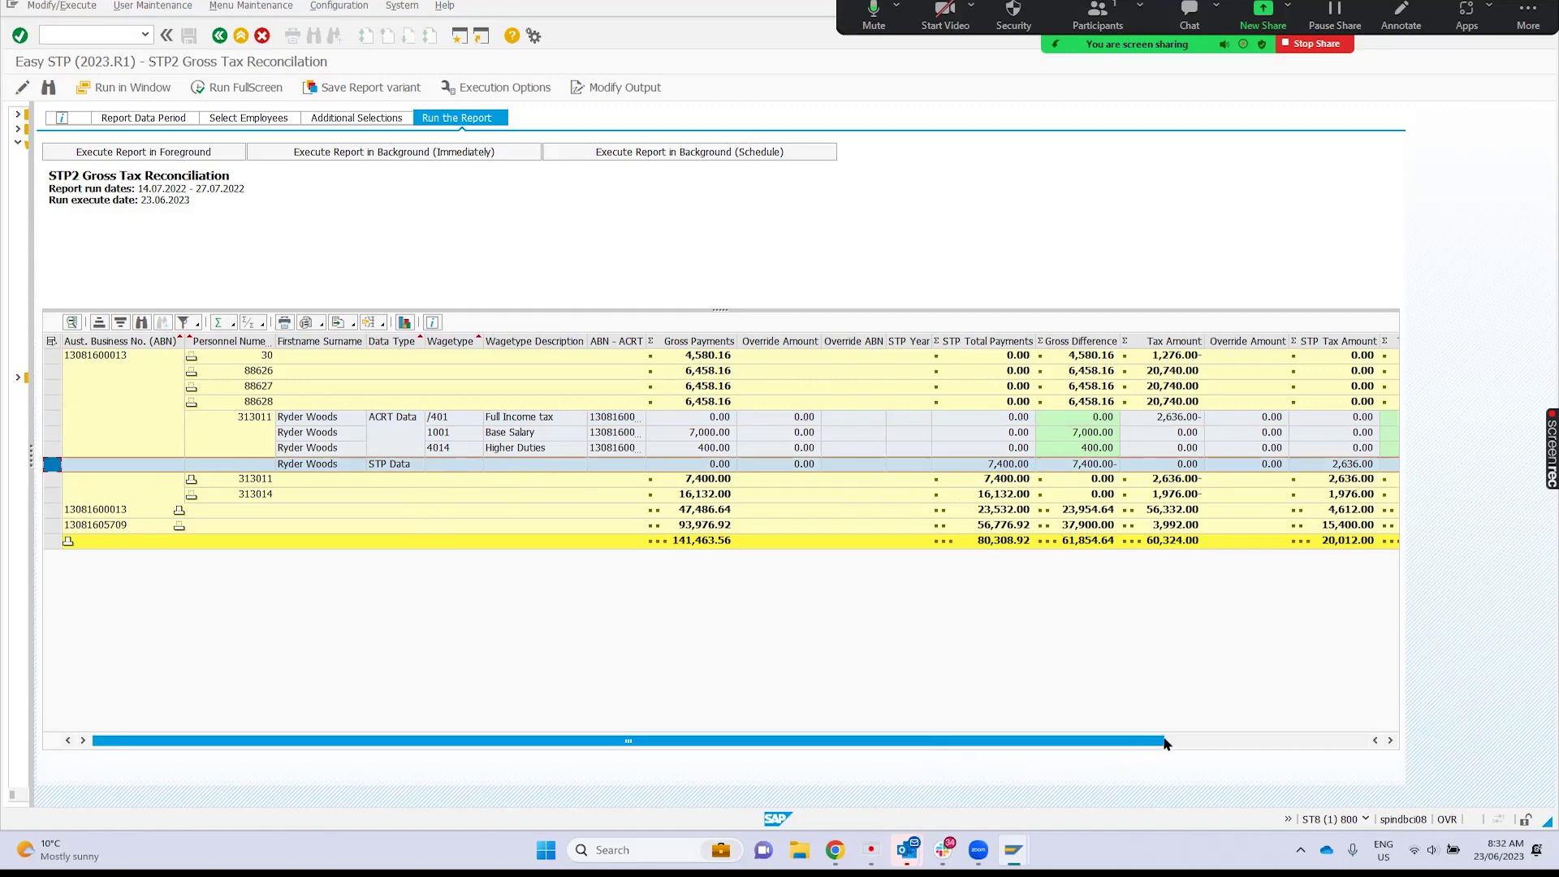
Step: Bring the Easy STP navigation tree back beside the reconciliation table
{"action": "left_click_drag", "start_coordinate": [1160, 747], "coordinate": [1378, 737]}
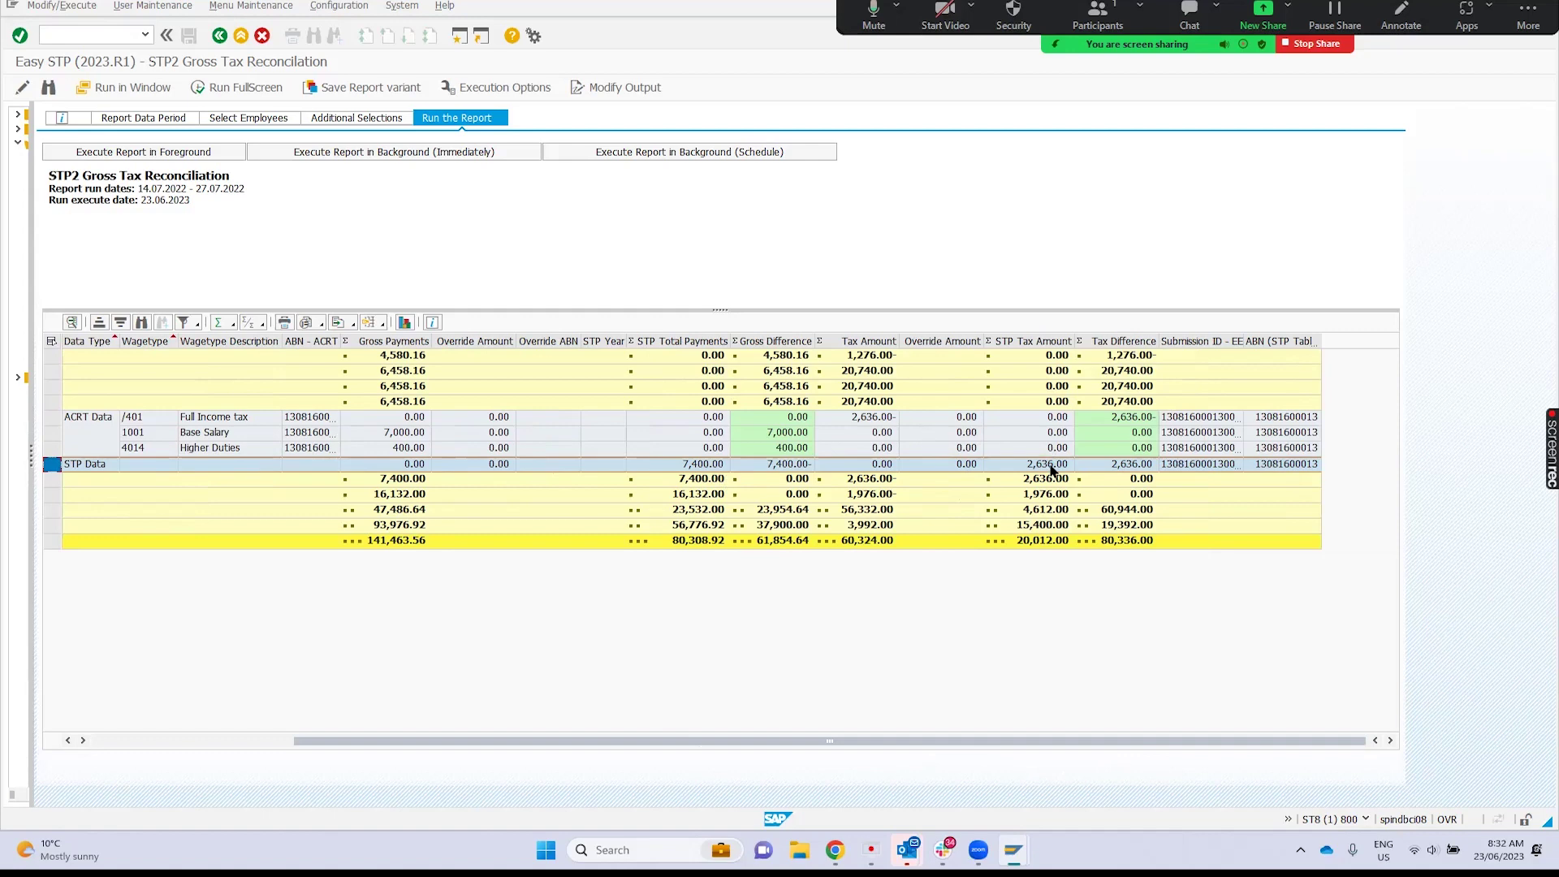
{"action": "left_click_drag", "start_coordinate": [357, 745], "coordinate": [130, 755]}
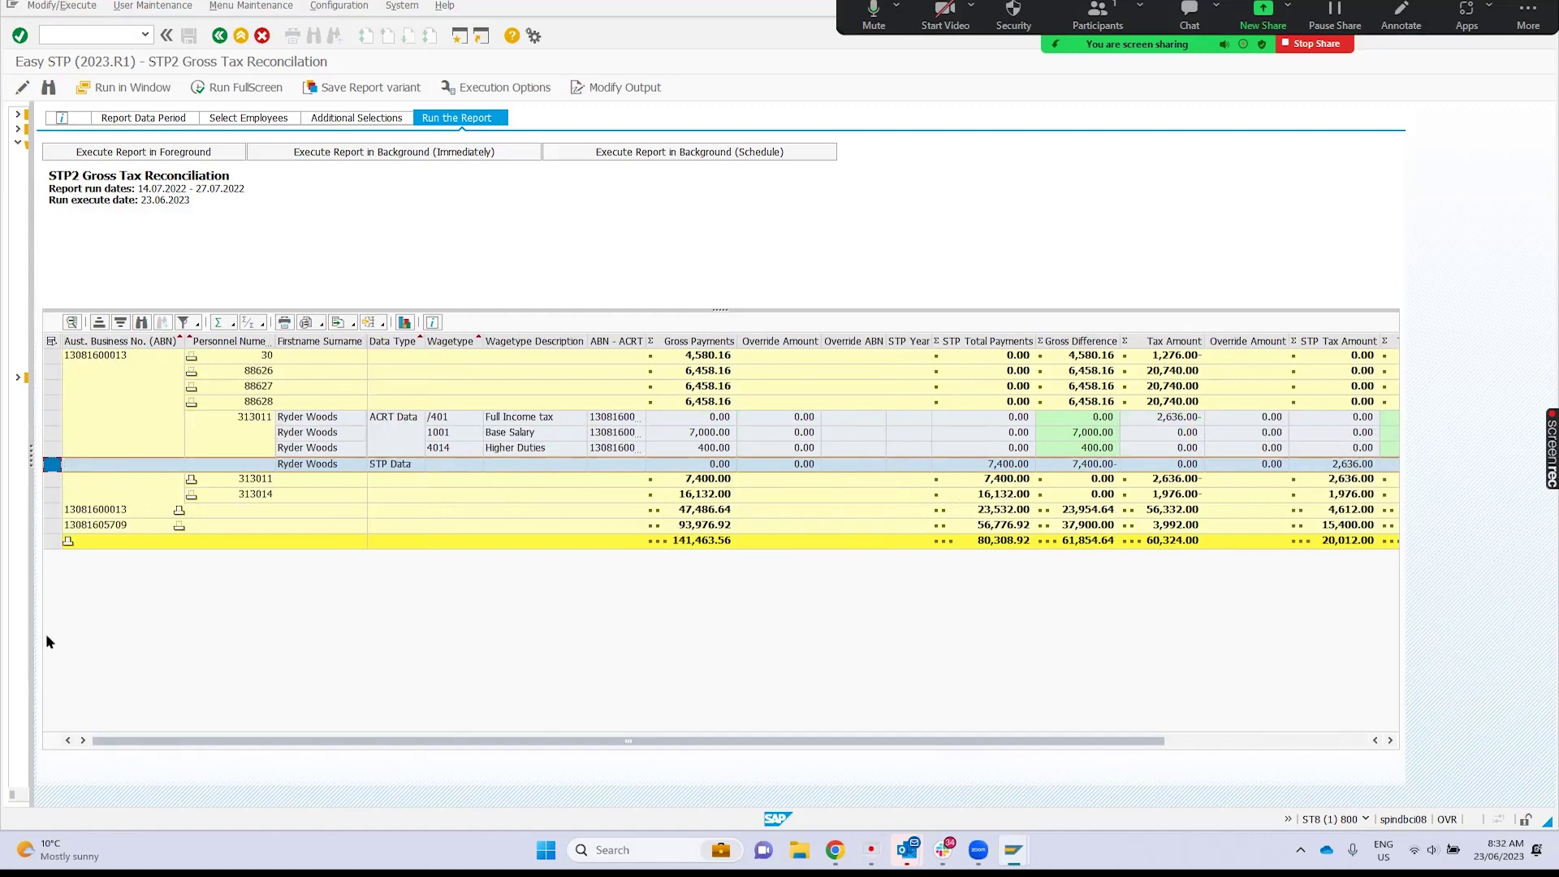
{"action": "left_click_drag", "start_coordinate": [36, 456], "coordinate": [282, 456]}
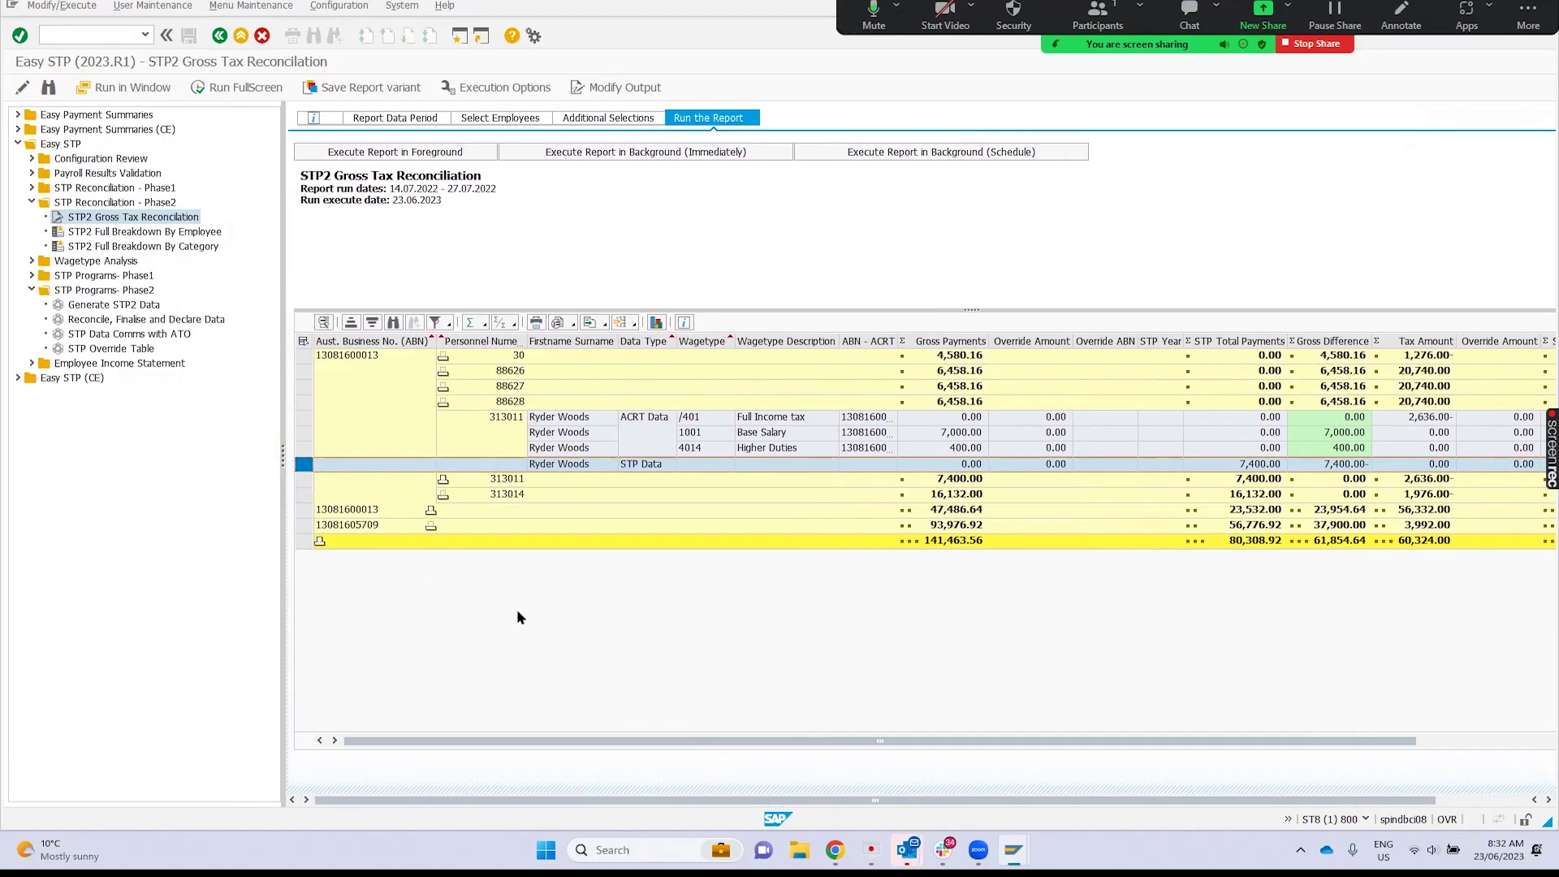